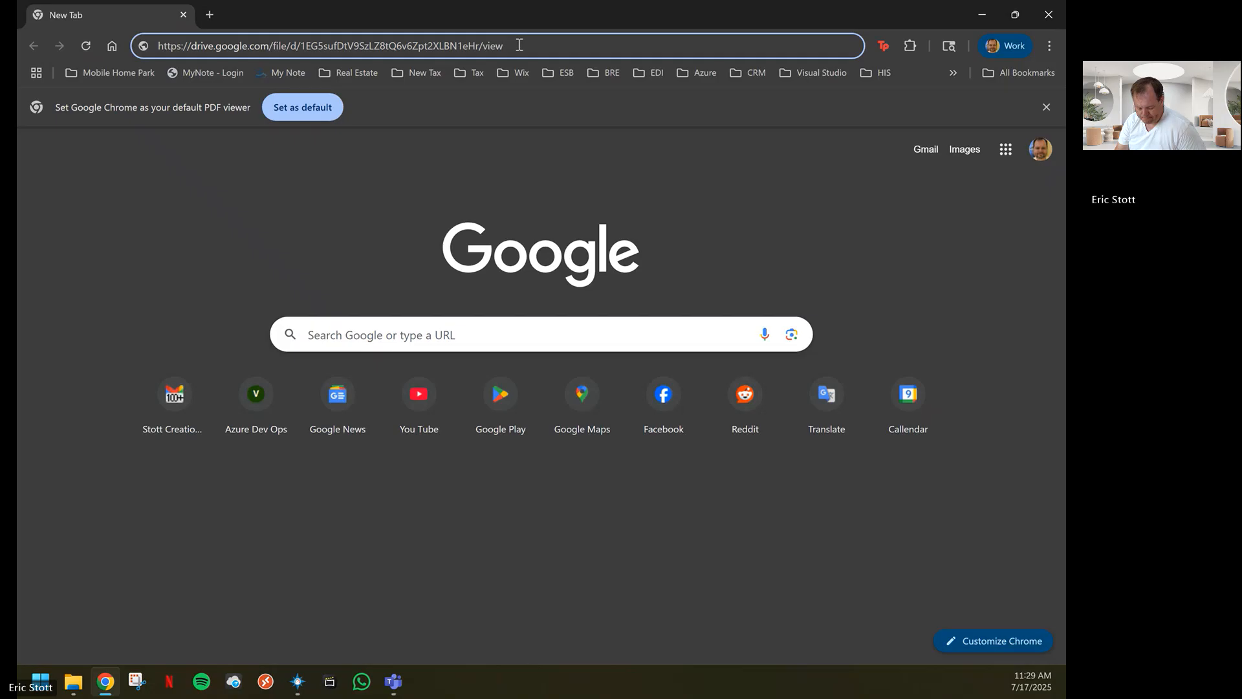
Load the shared Google Drive link, download Halcyon Computers.zip and open the archive in a maximized File Explorer window
key("Return")
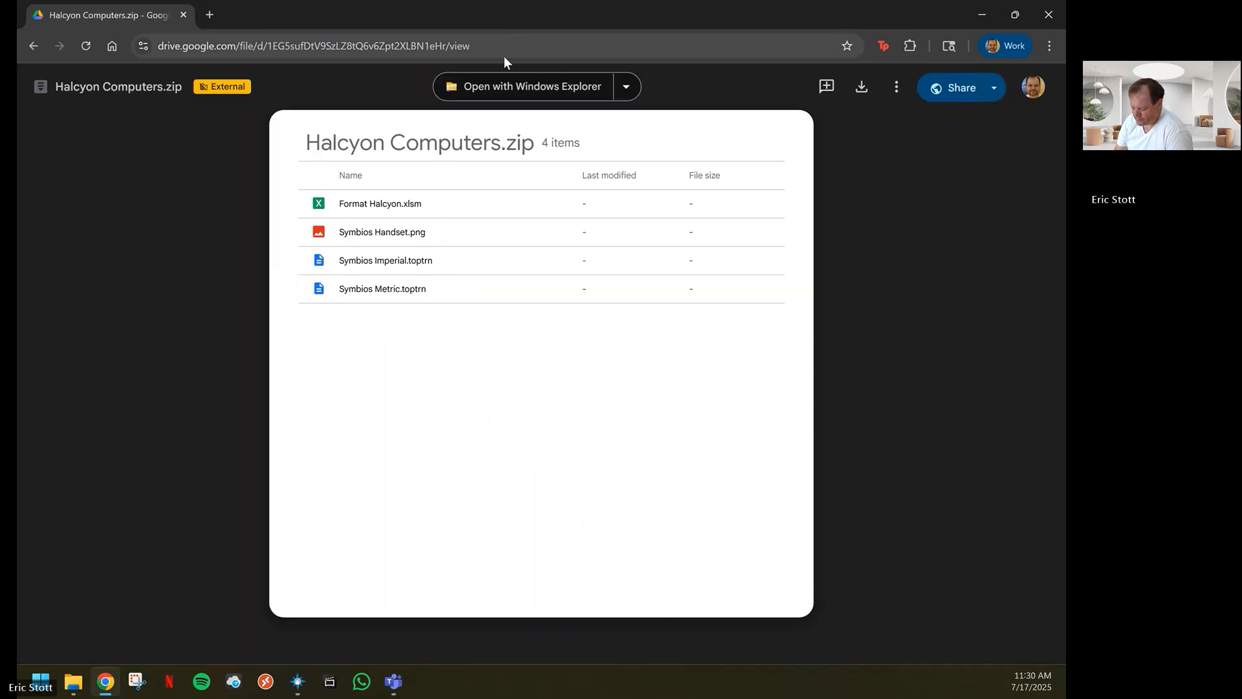
left_click(861, 89)
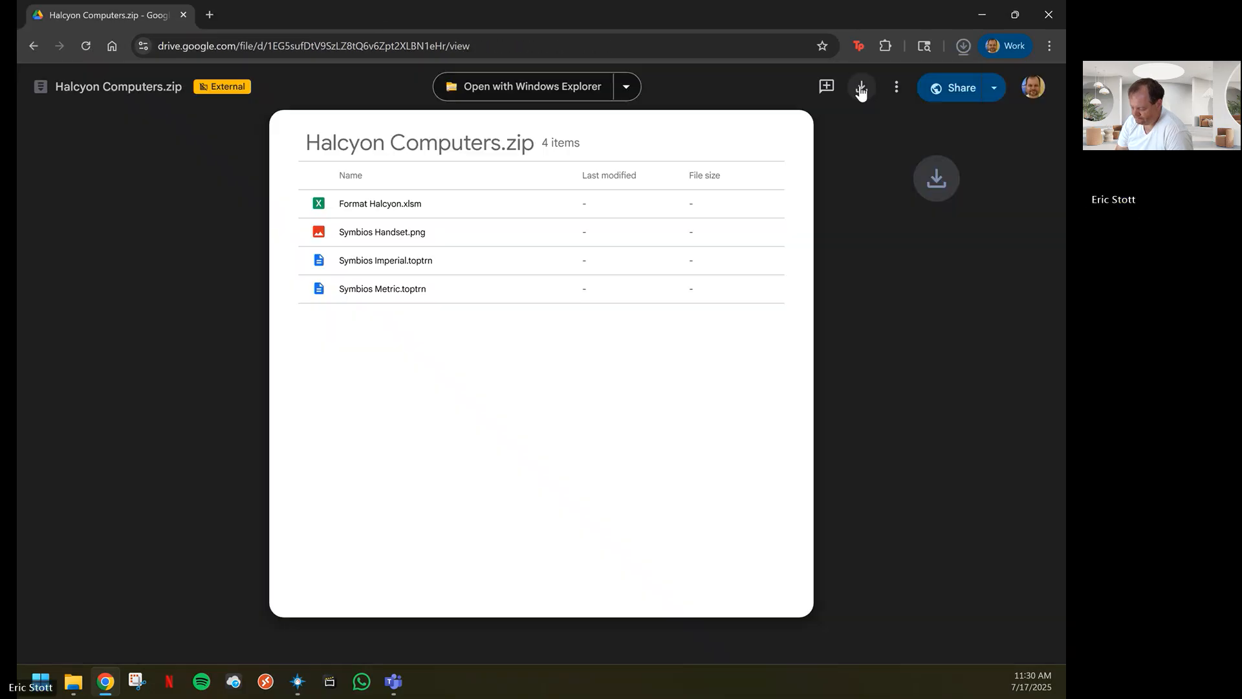
left_click(965, 52)
left_click(965, 53)
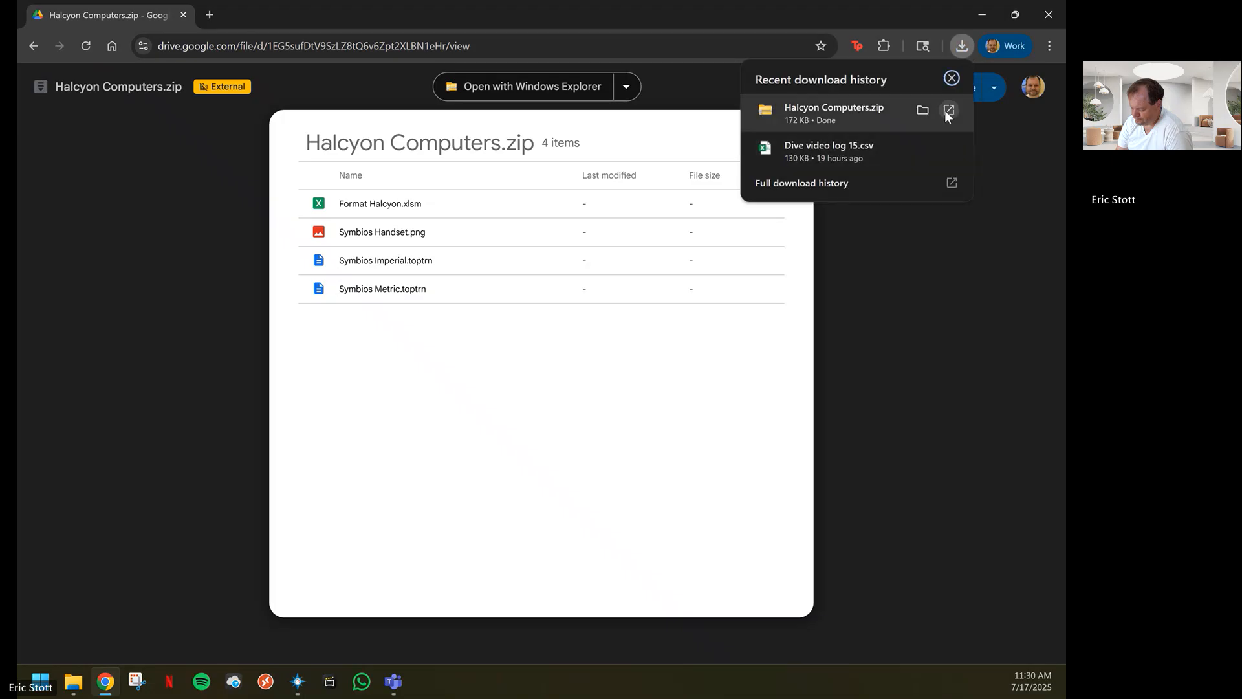
left_click(948, 110)
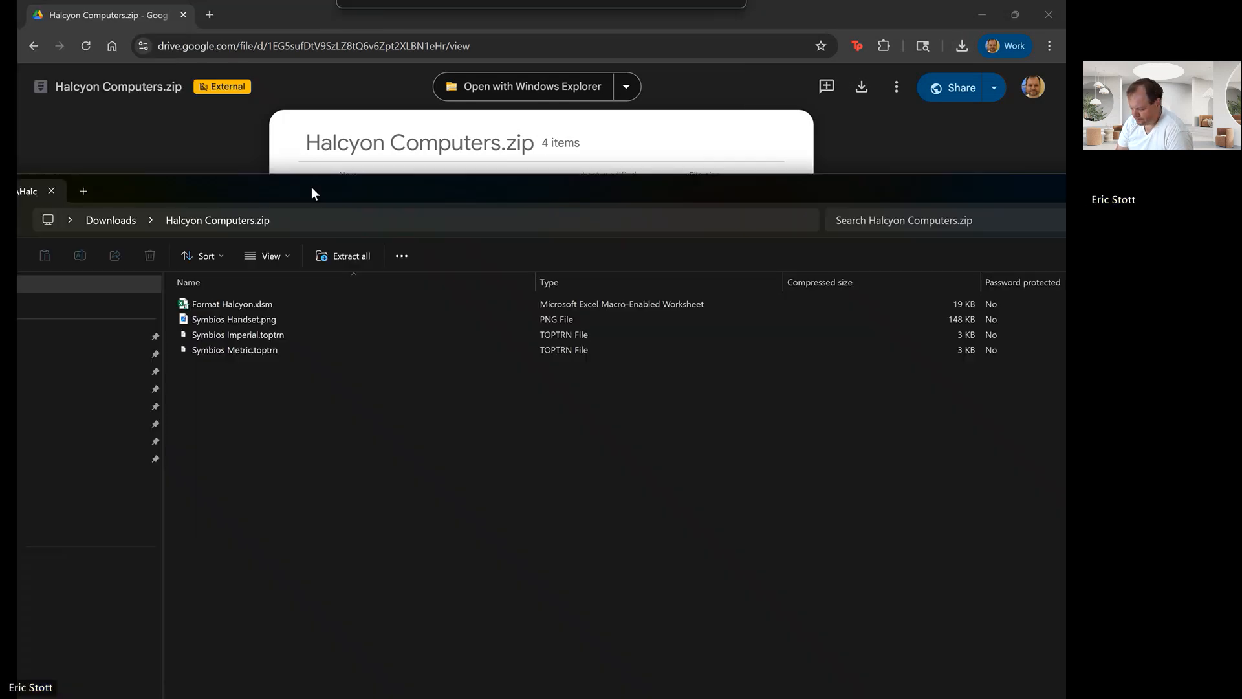
left_click_drag(311, 186, 280, 4)
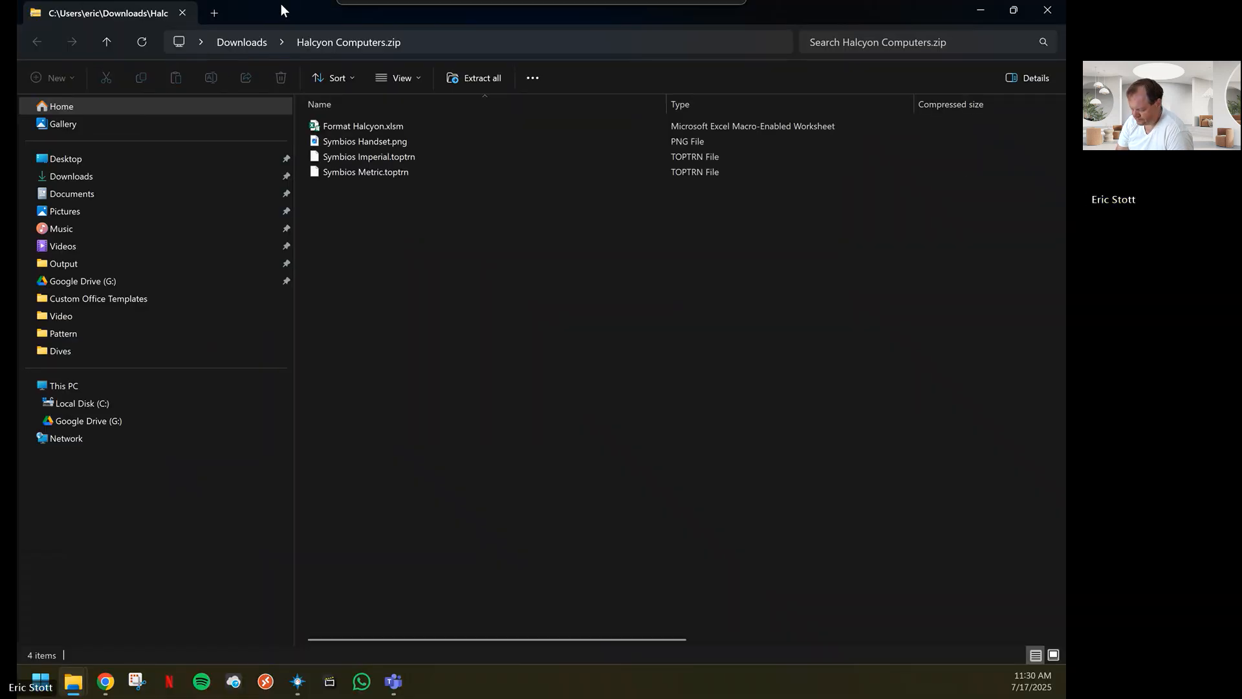
Copy Format Halcyon.xlsm from the archive into the Custom Office Templates folder in Documents
left_click(363, 124)
right_click(363, 124)
left_click(386, 173)
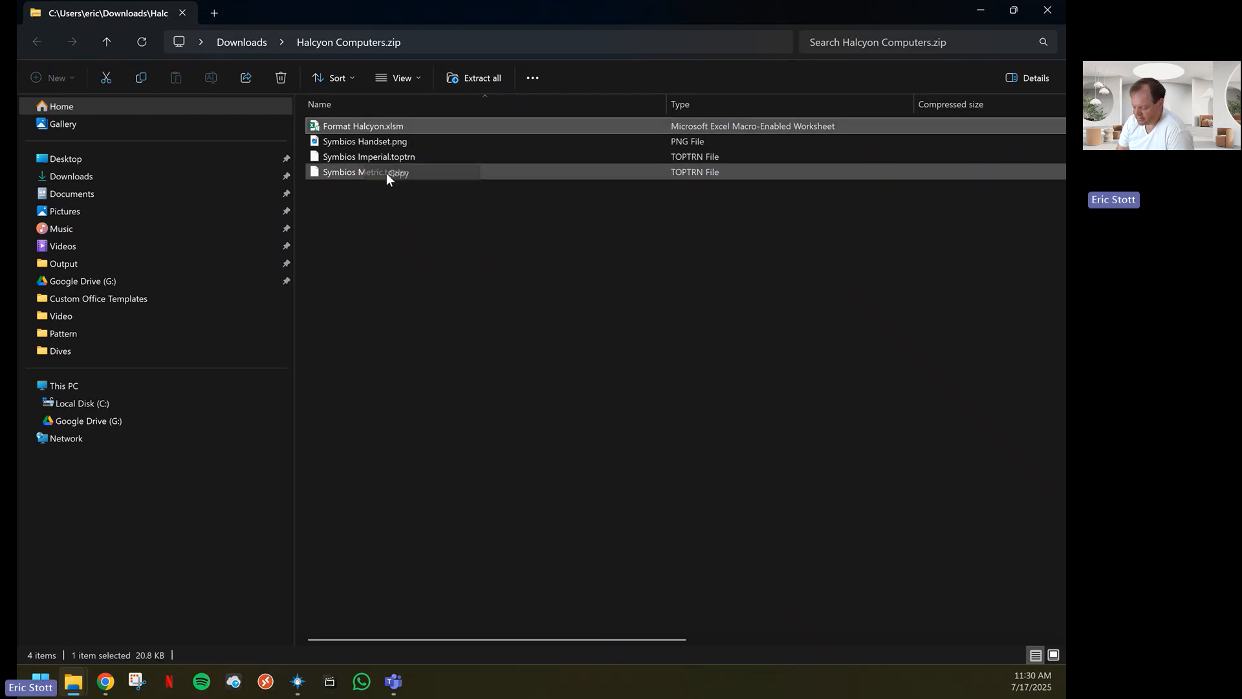
left_click(79, 195)
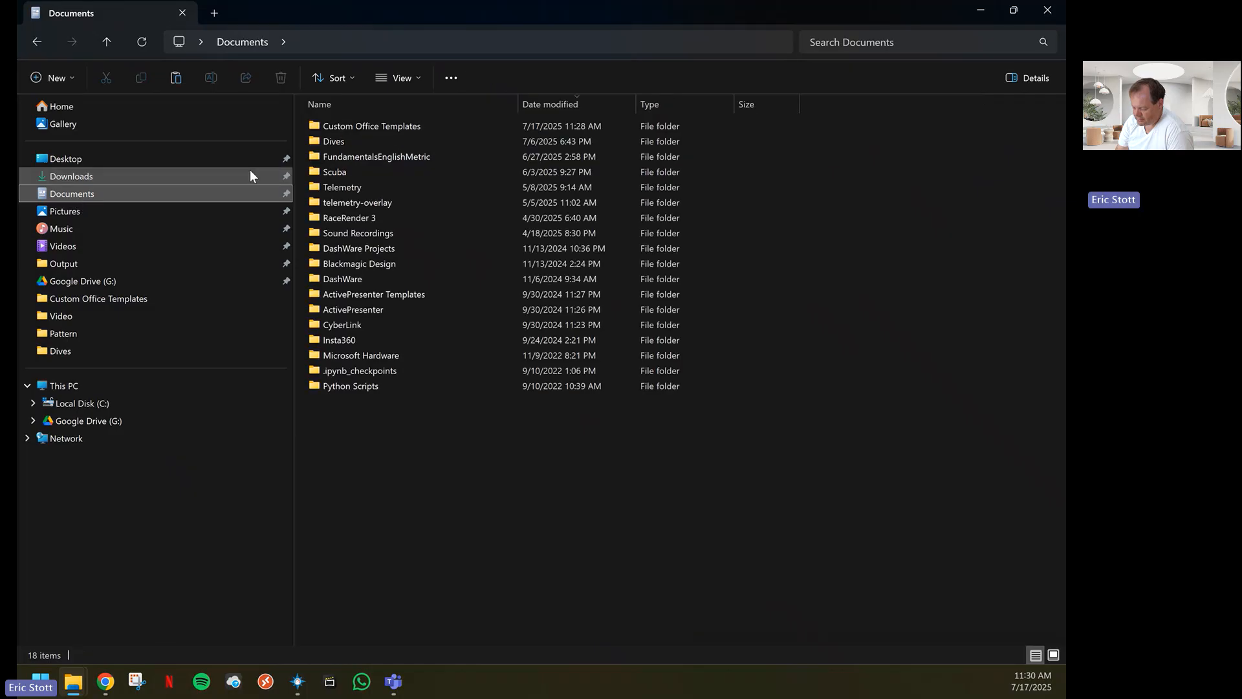
double_click(367, 127)
right_click(387, 212)
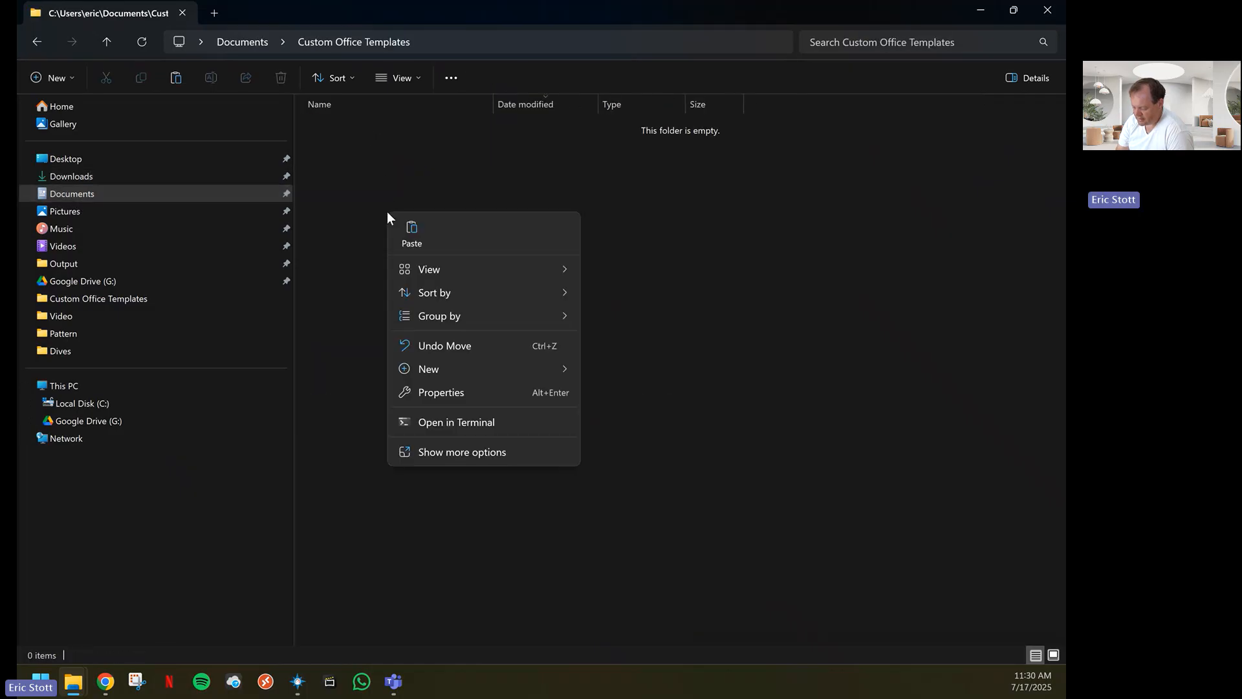
left_click(413, 230)
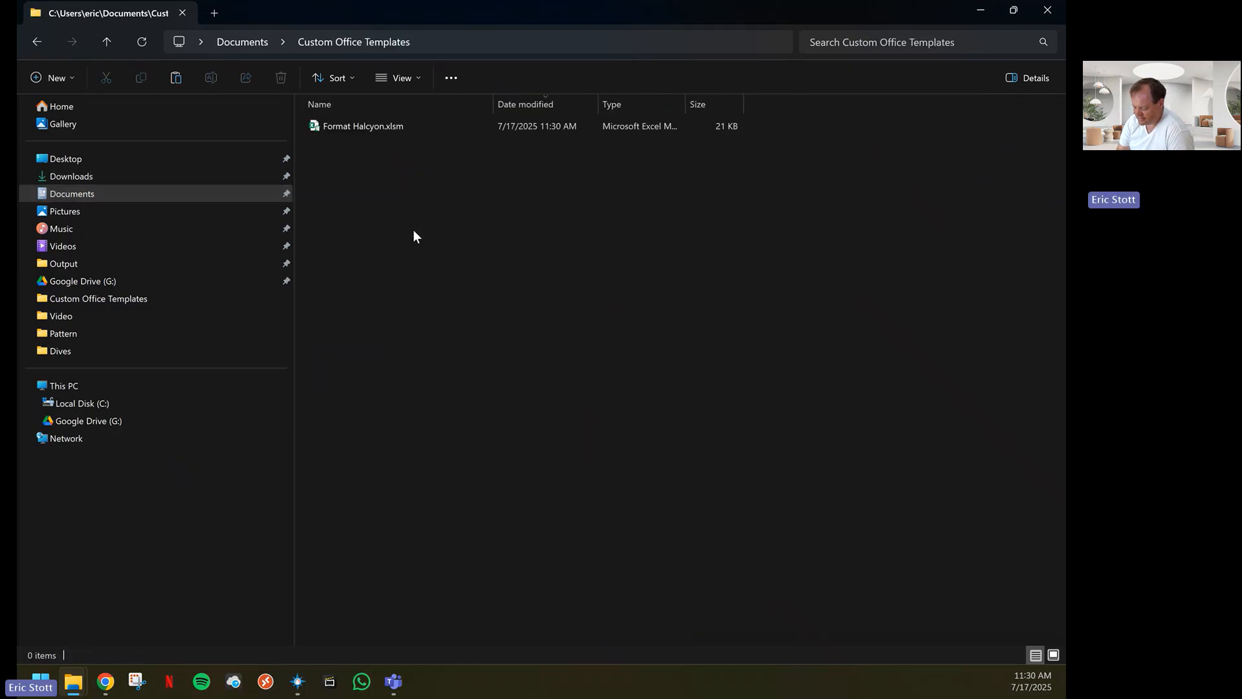
Unblock the copied Format Halcyon.xlsm in its file properties
right_click(351, 127)
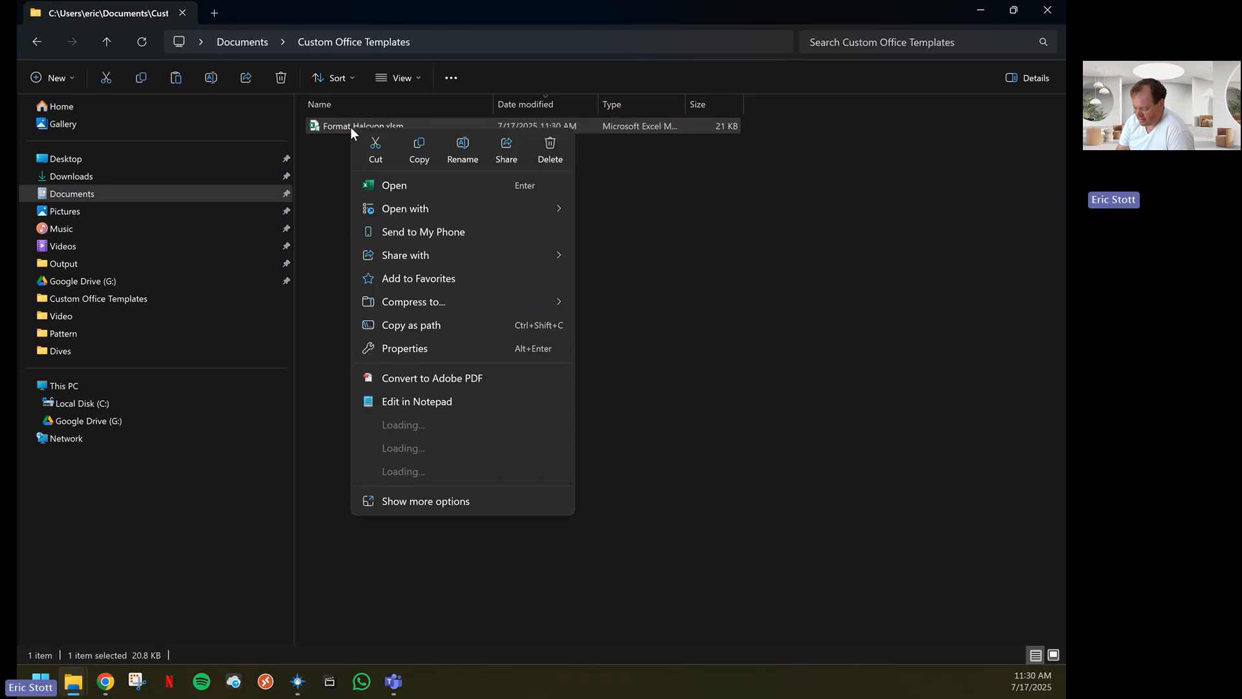
left_click(411, 347)
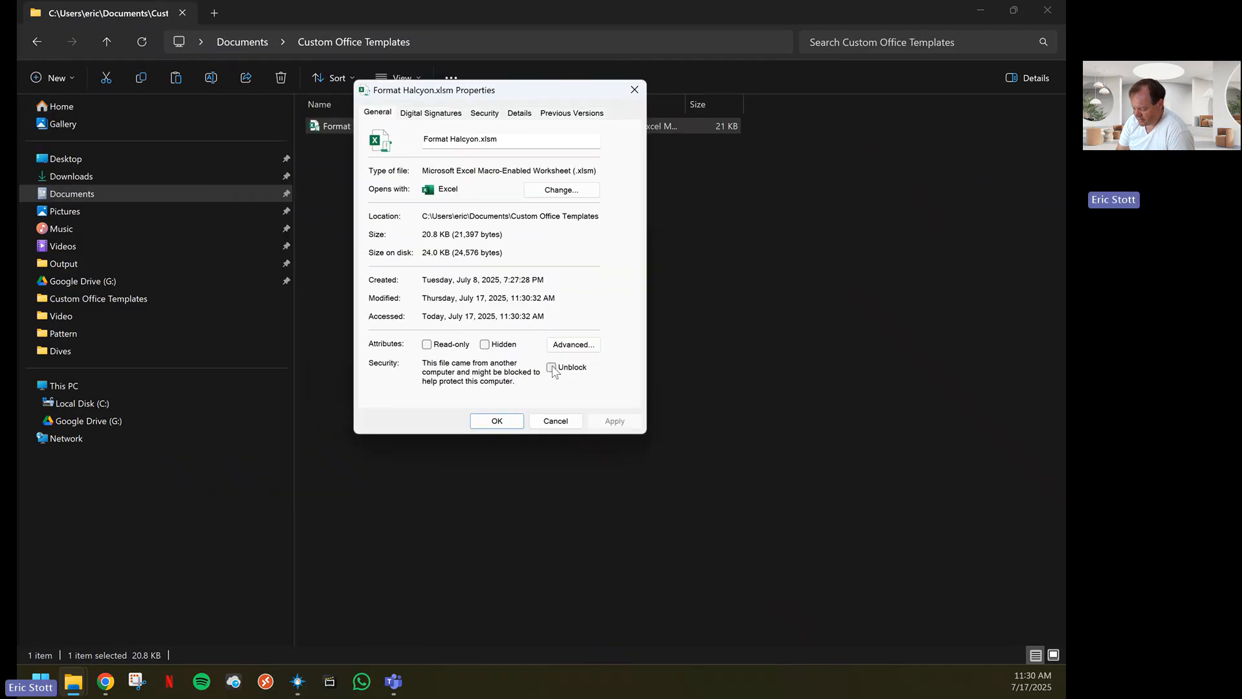
left_click(551, 368)
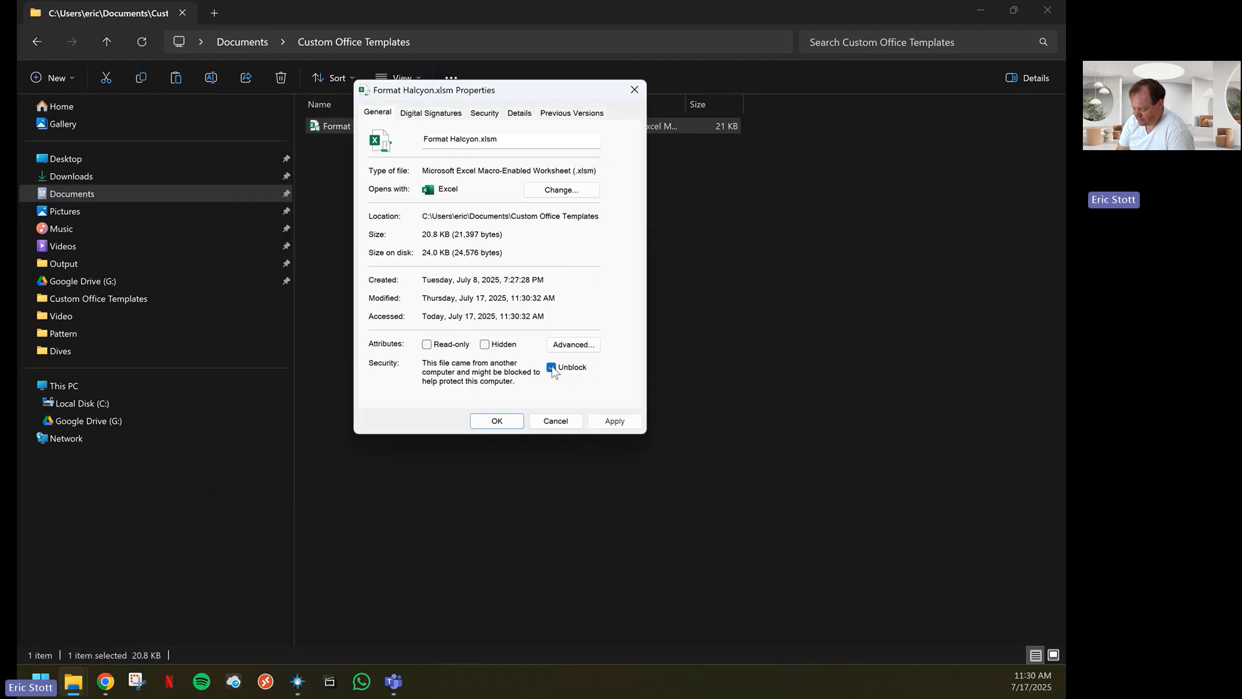
left_click(501, 420)
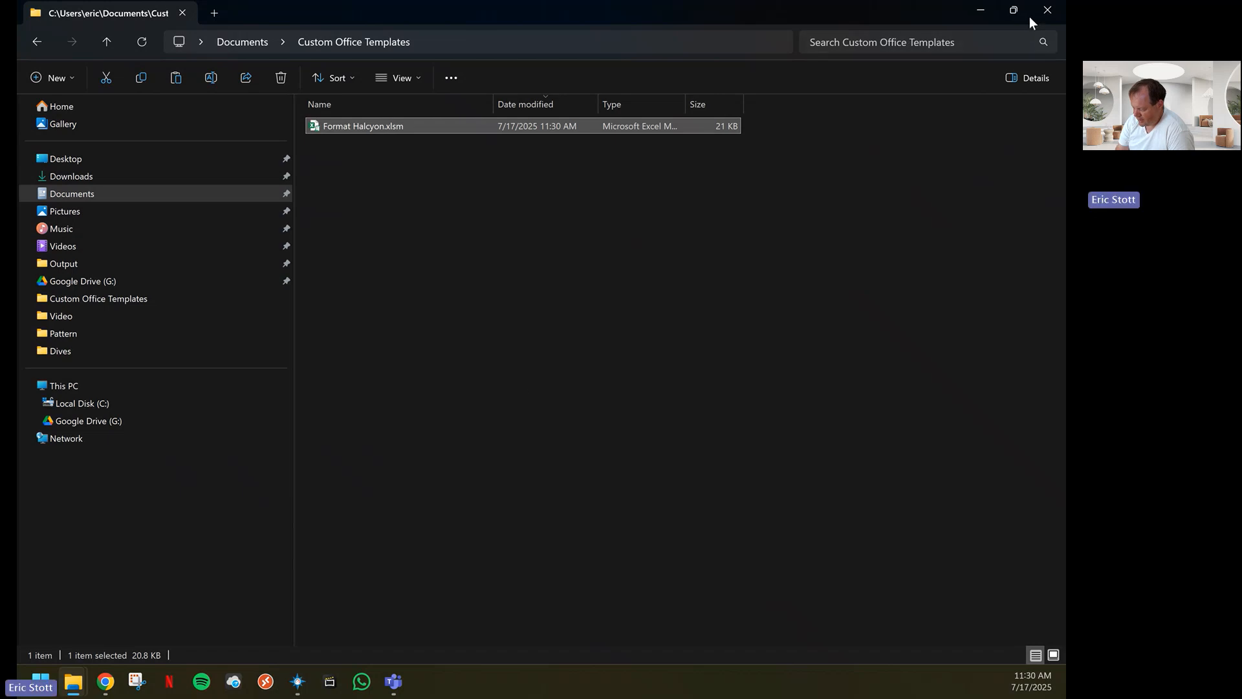
Return to Halcyon Computers.zip and copy Symbios Handset.png, Symbios Imperial.toptrn and Symbios Metric.toptrn
left_click(37, 41)
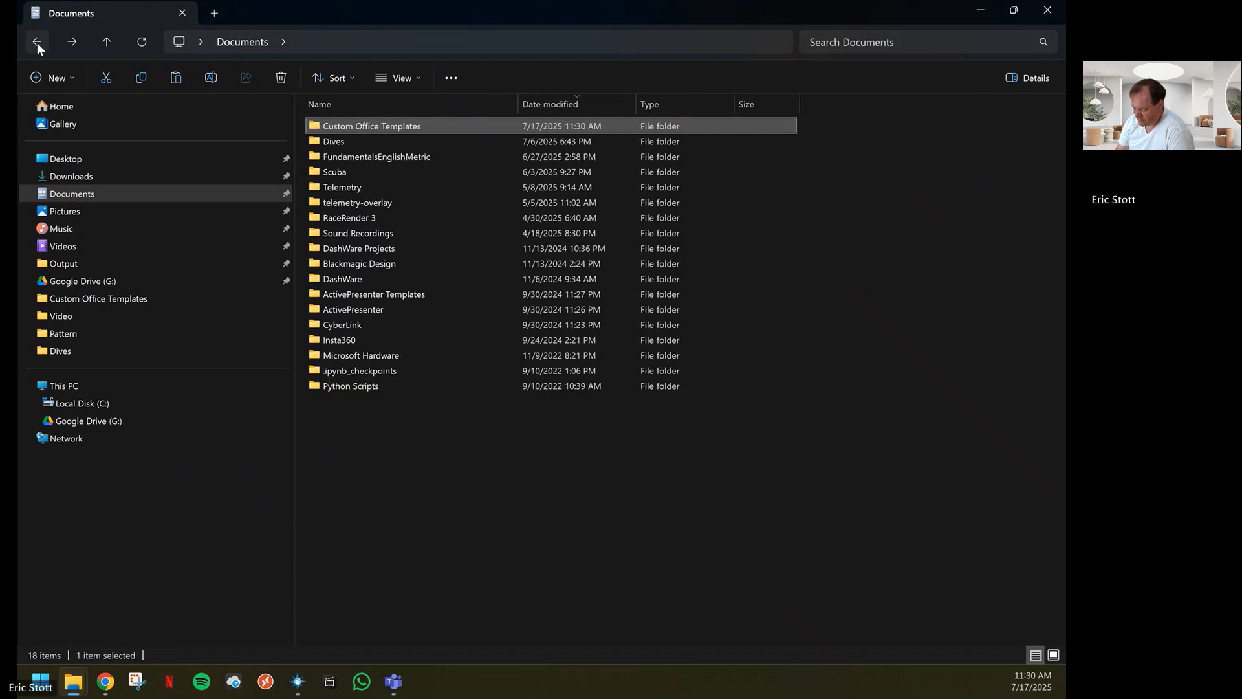
left_click(37, 42)
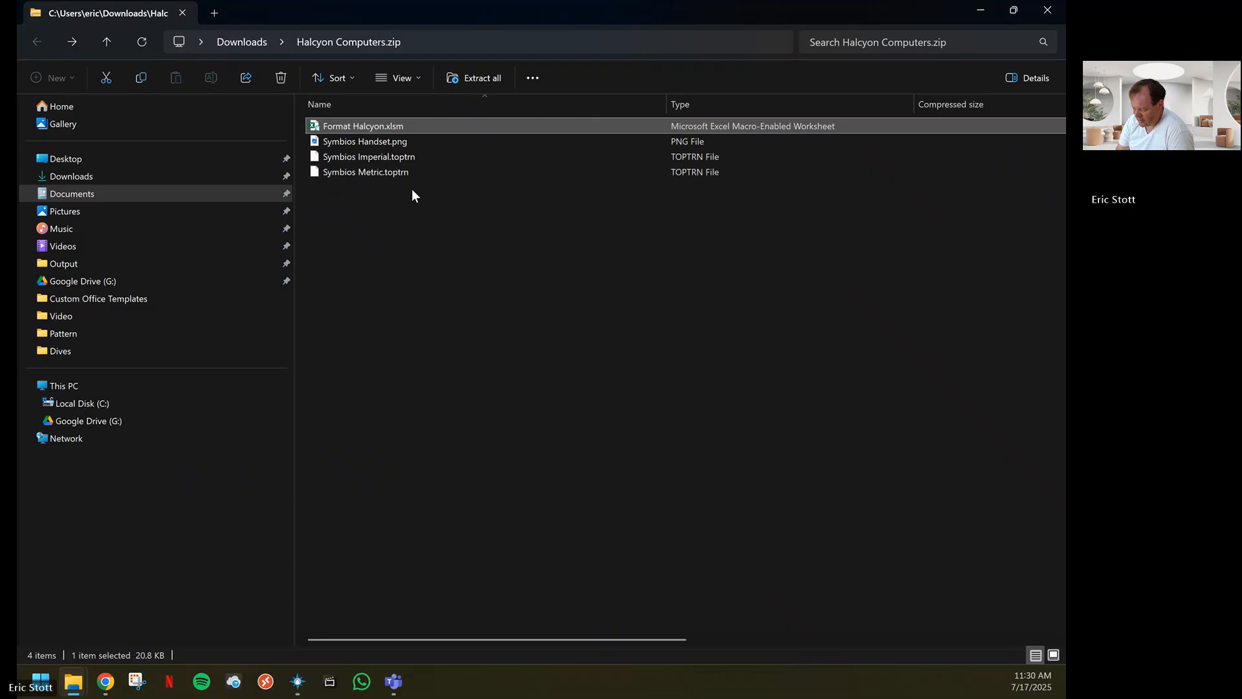
left_click_drag(394, 195, 353, 145)
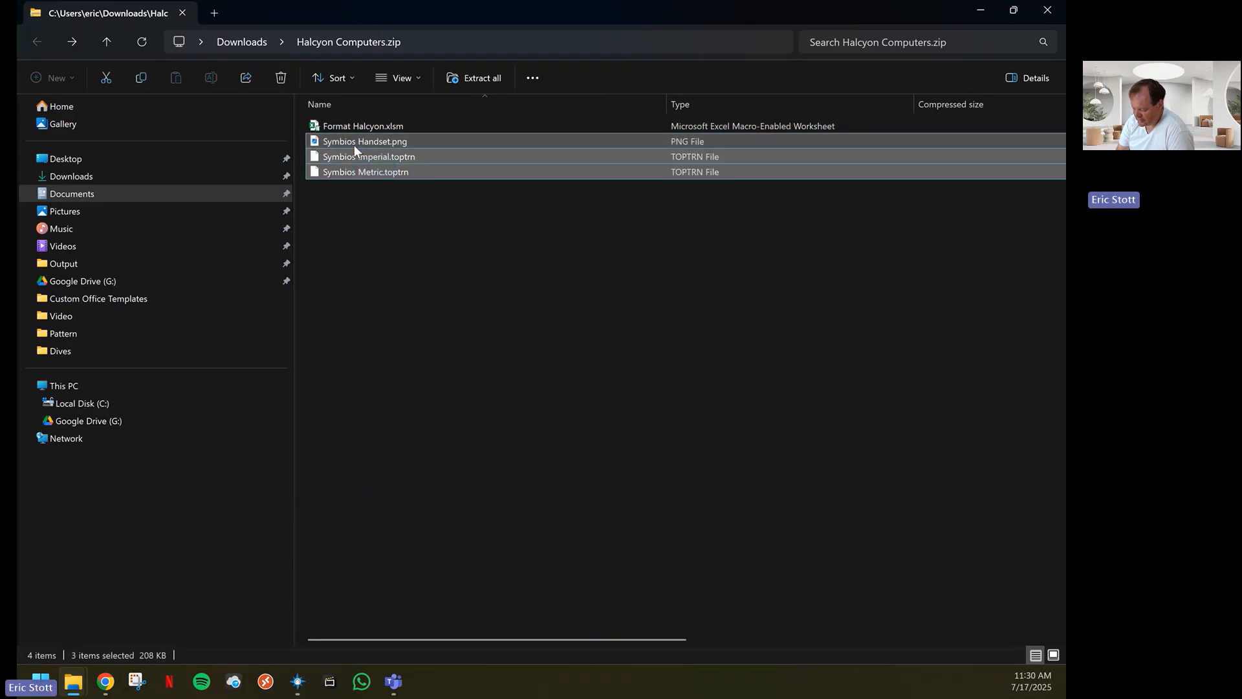
right_click(353, 144)
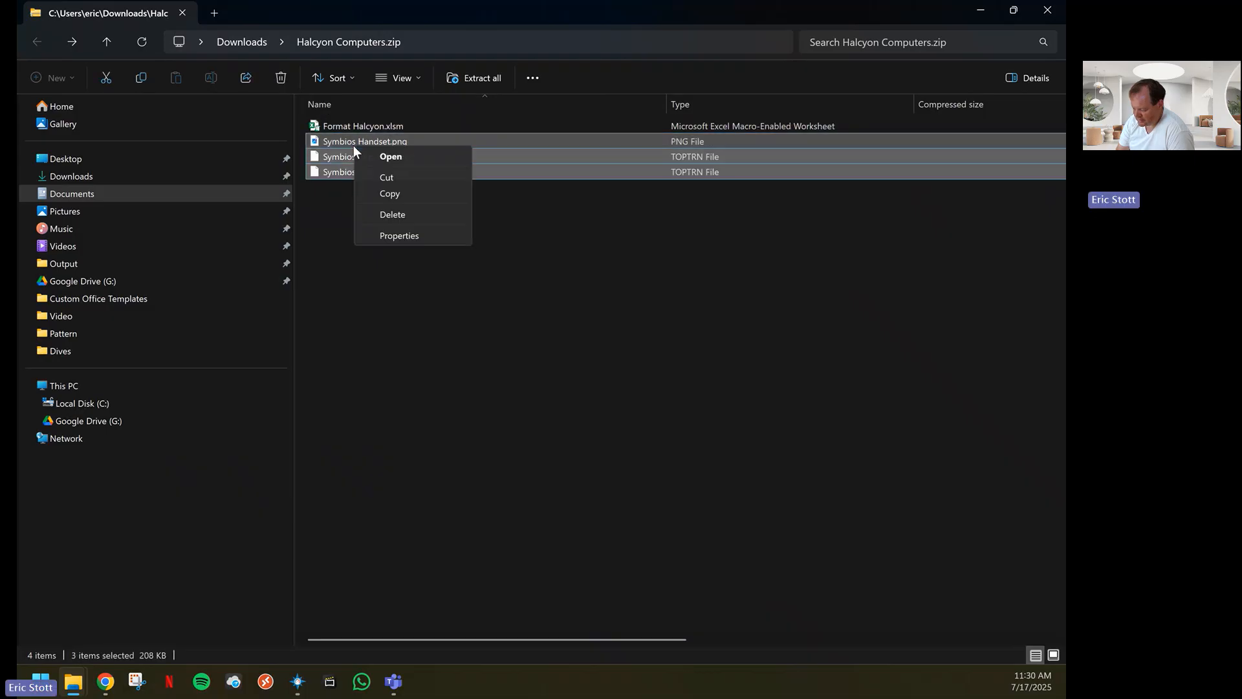
left_click(390, 194)
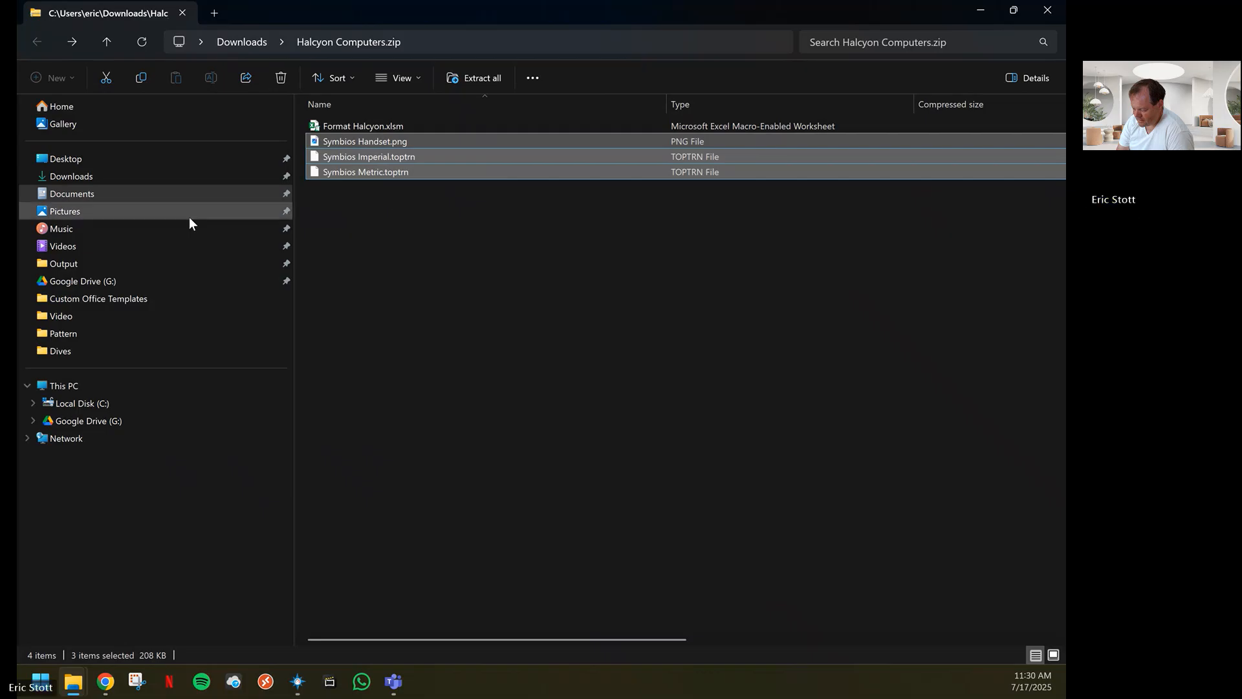
Paste the three Symbios files into C:\Program Files\Telemetry Overlay\resources with administrator permission, and close the folder window and the Drive tab
left_click(31, 402)
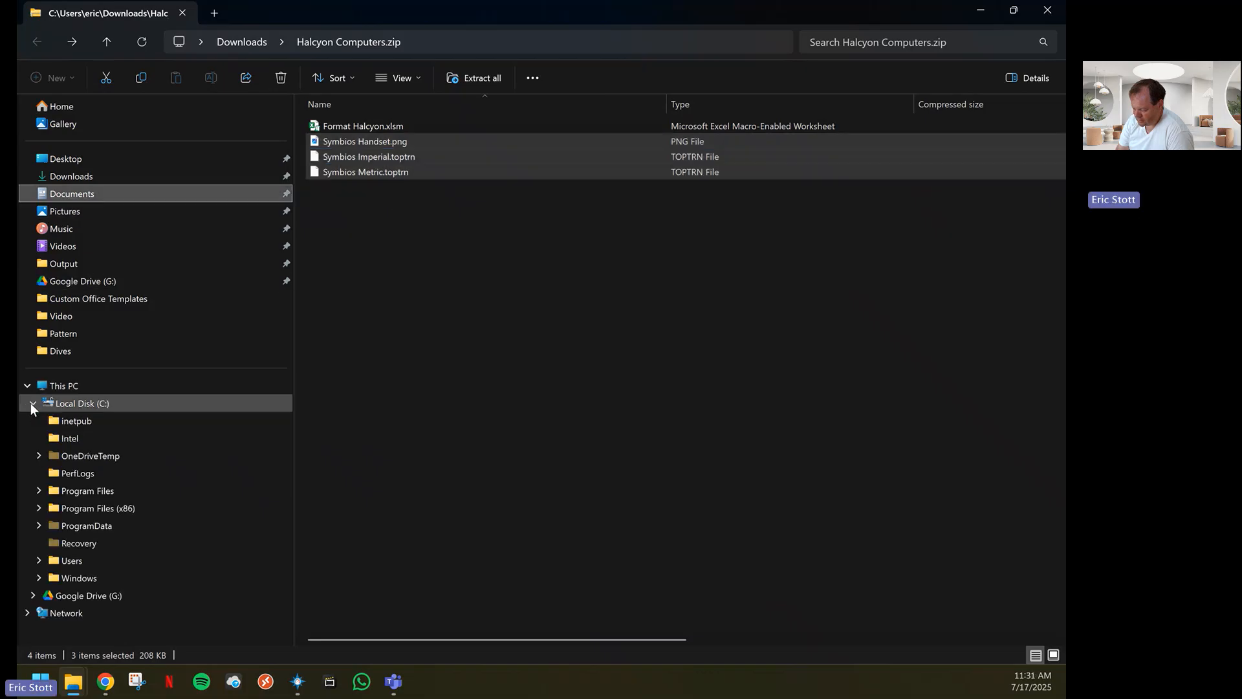
left_click(40, 493)
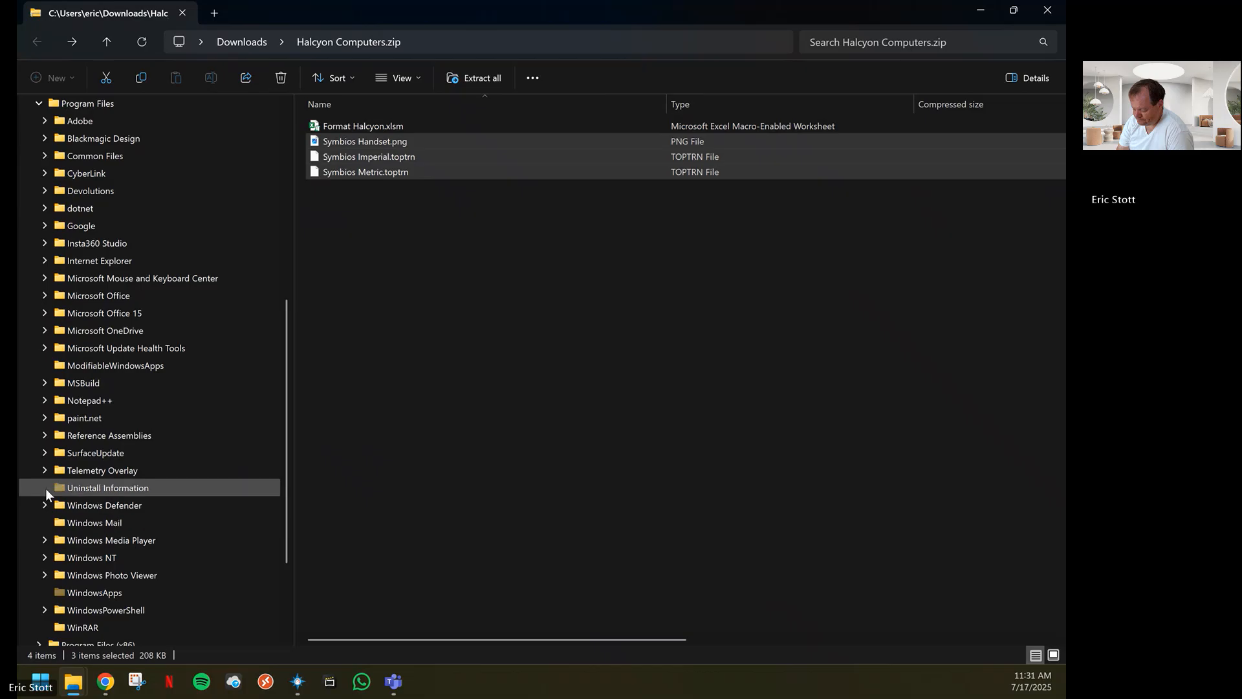
left_click(42, 469)
left_click(87, 522)
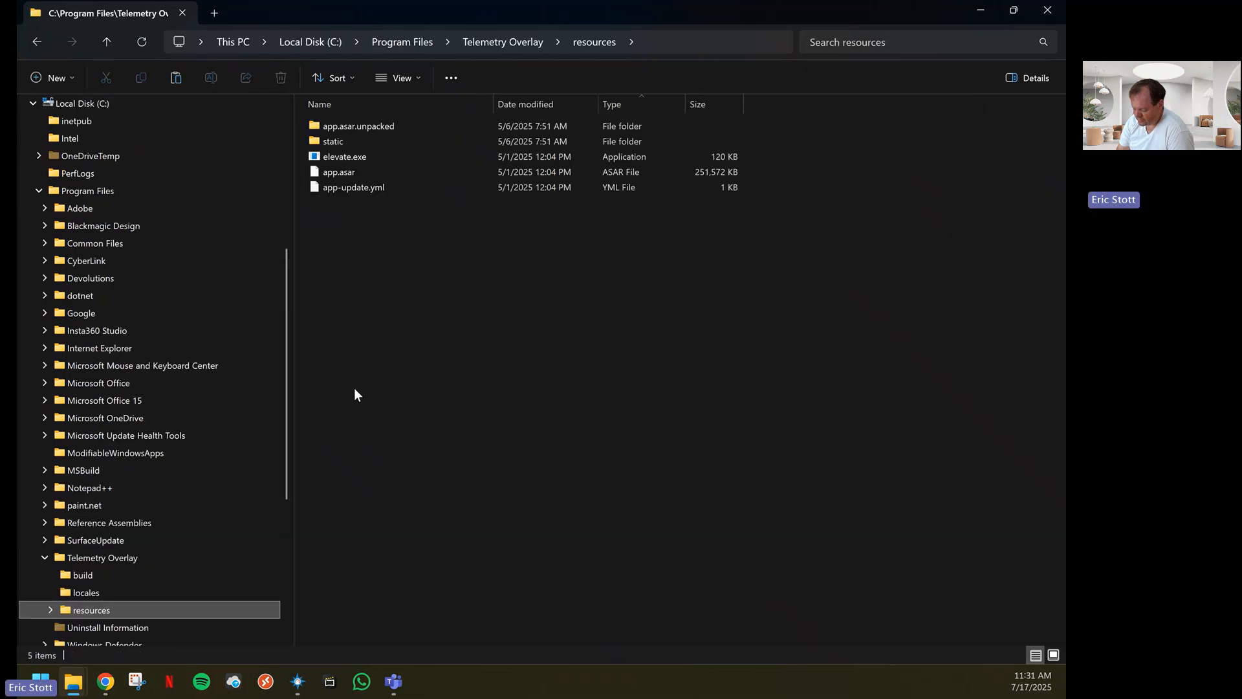
right_click(397, 257)
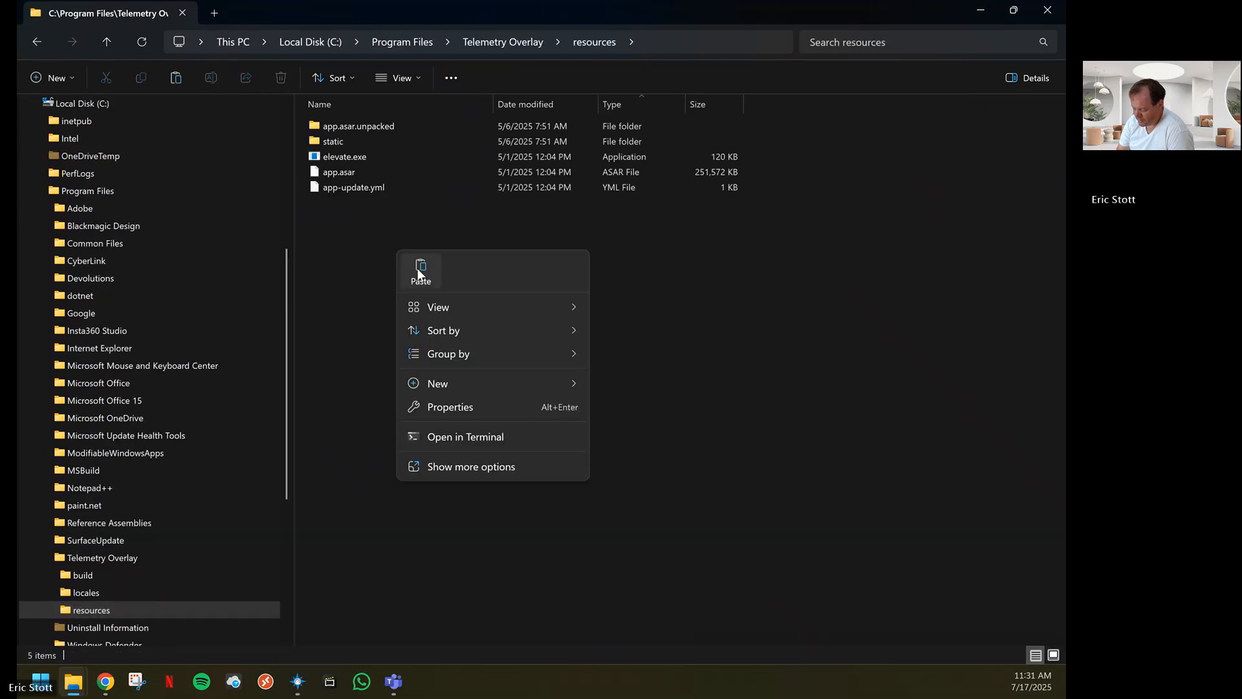
left_click(420, 267)
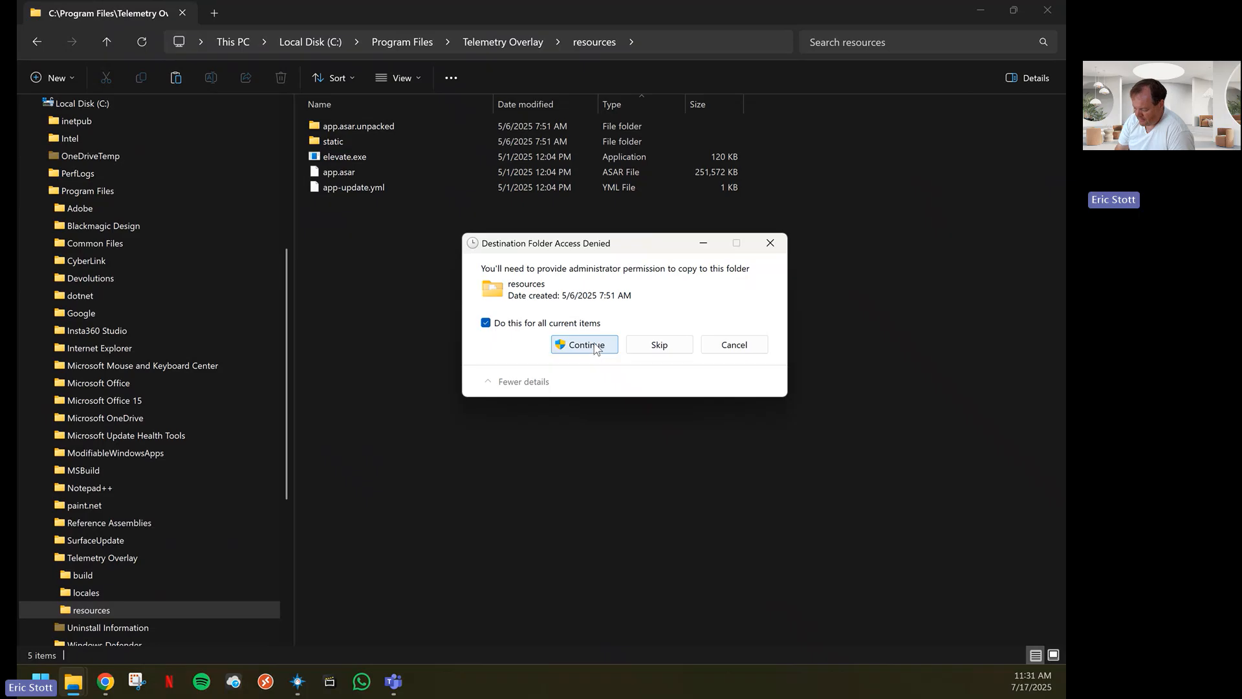
left_click(585, 345)
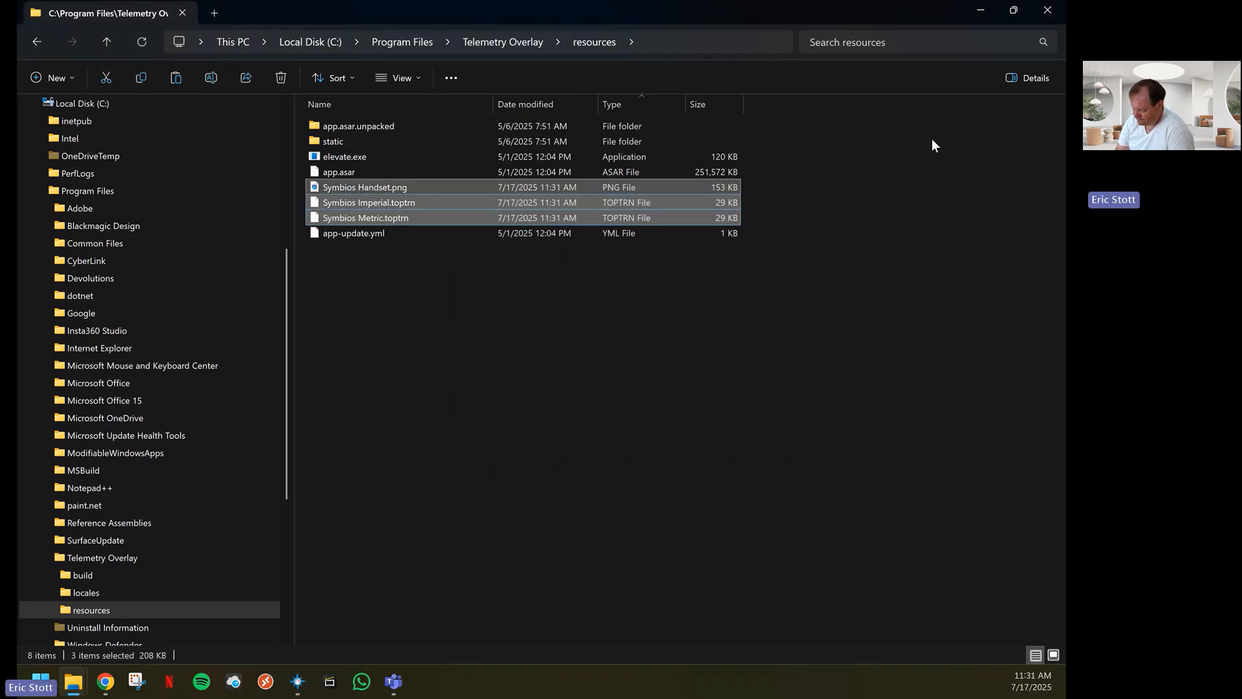
left_click(1048, 13)
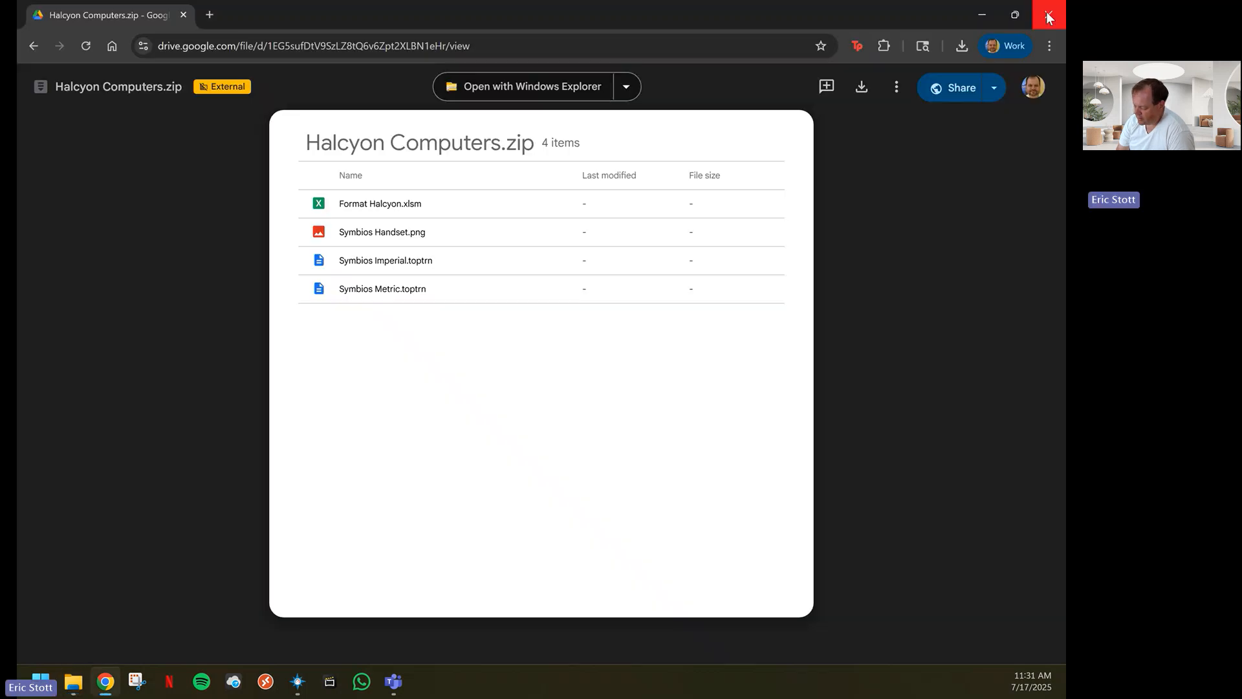
left_click(184, 17)
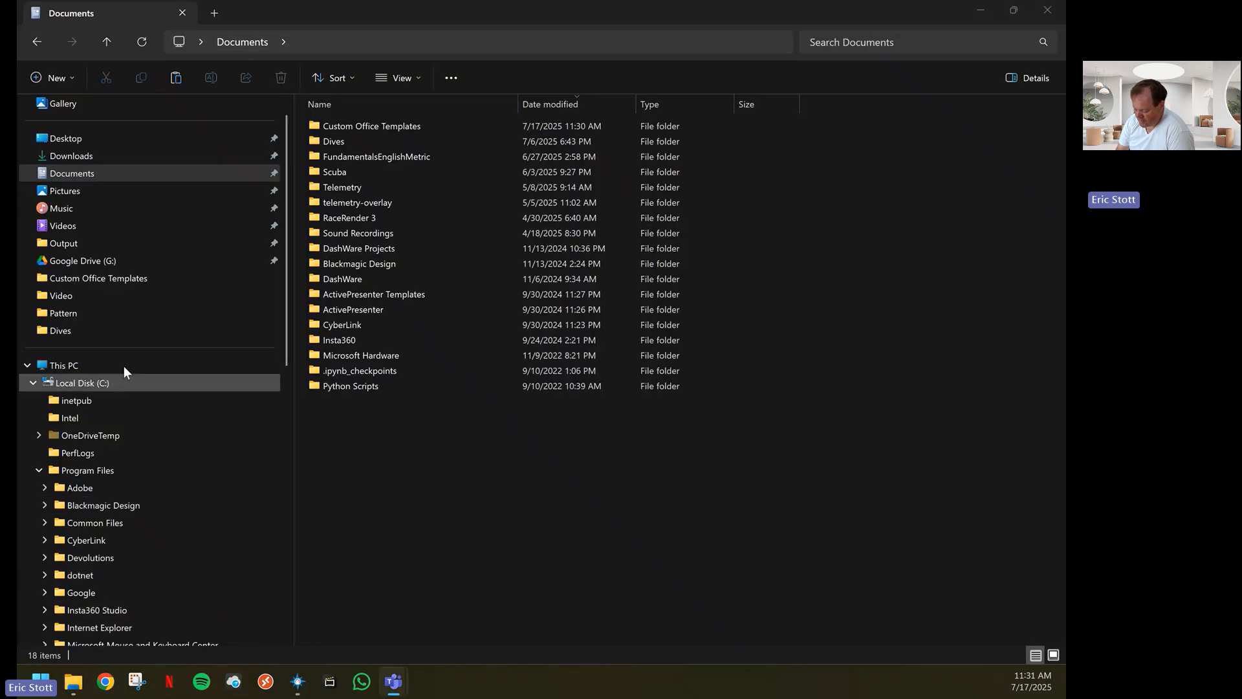
Open LOG00010.CSV from the Downloads folder in Excel and look through its header and dive data rows
scroll(81, 192, "down", 1)
scroll(79, 192, "up", 2)
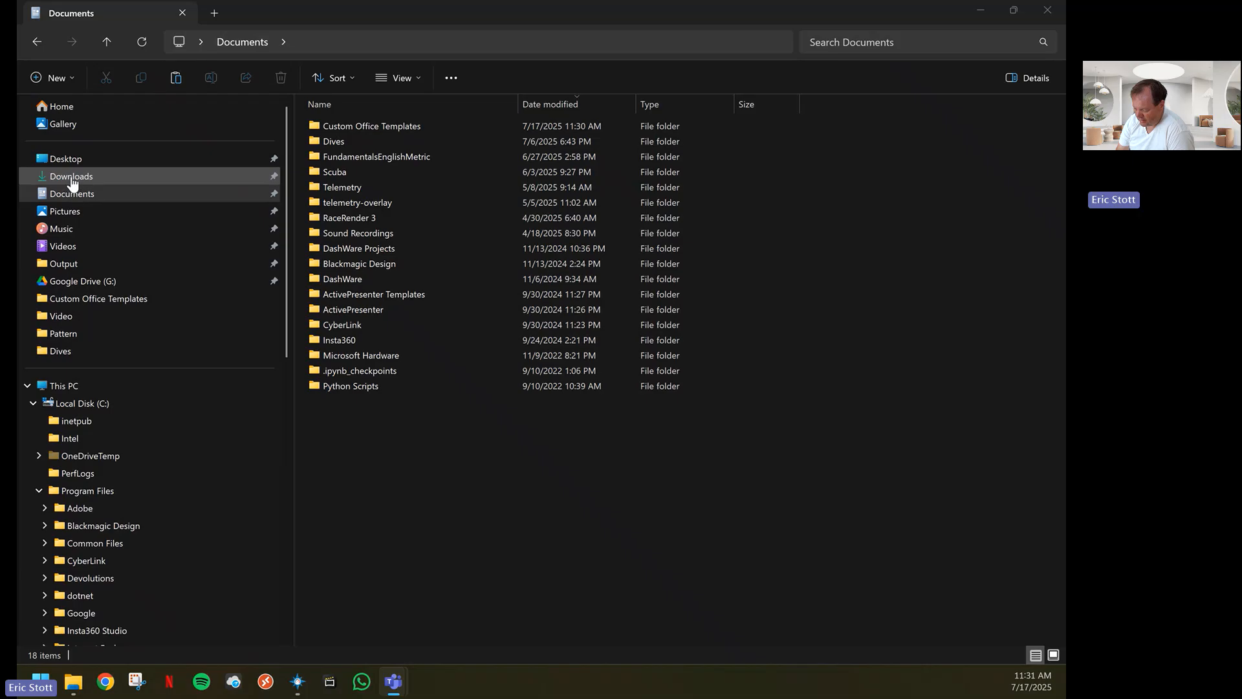
left_click(72, 178)
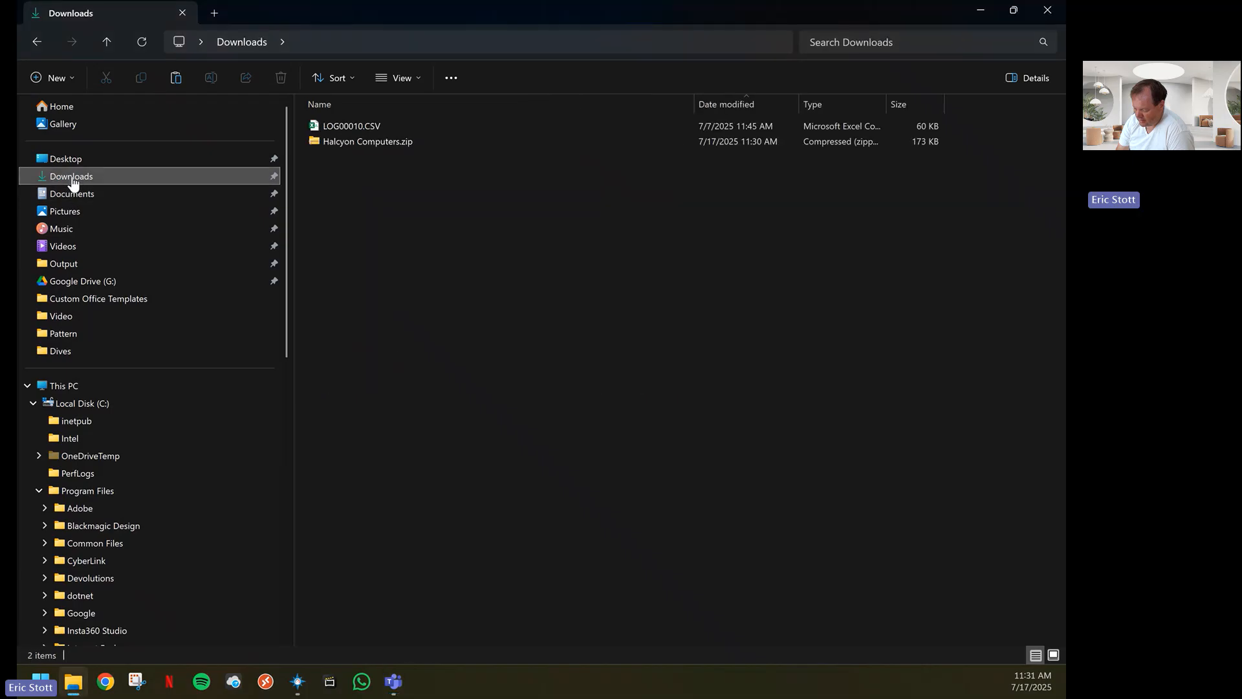
double_click(354, 125)
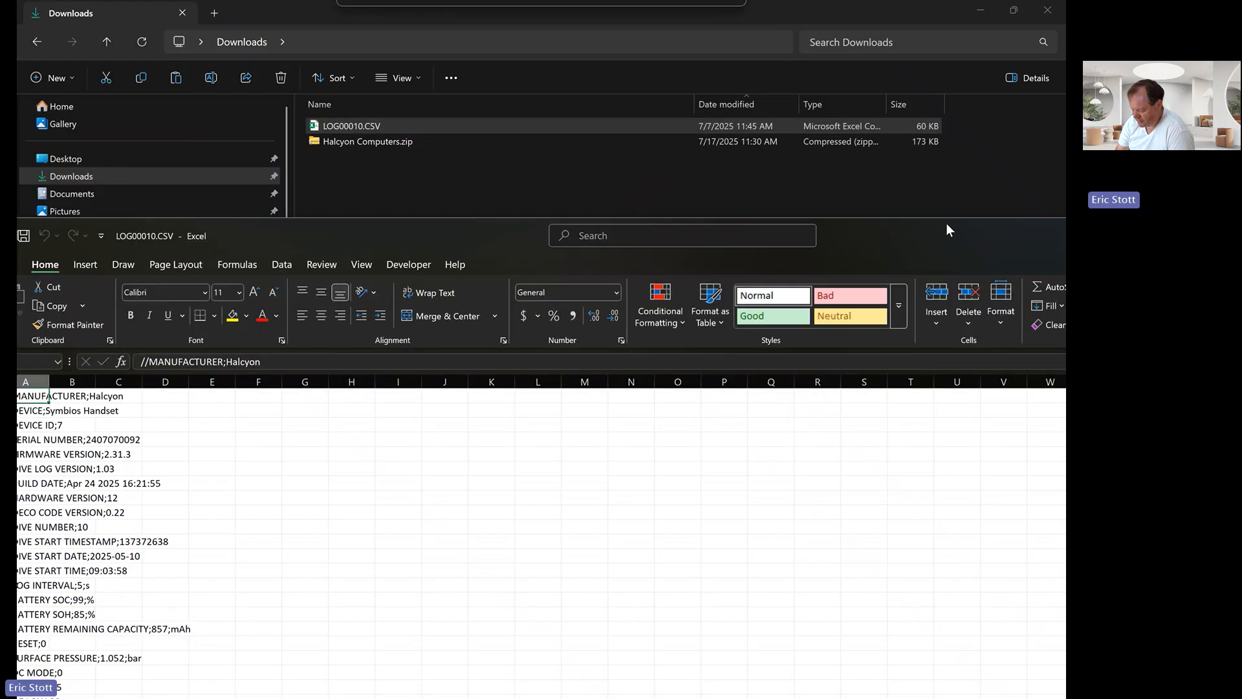
scroll(350, 292, "down", 11)
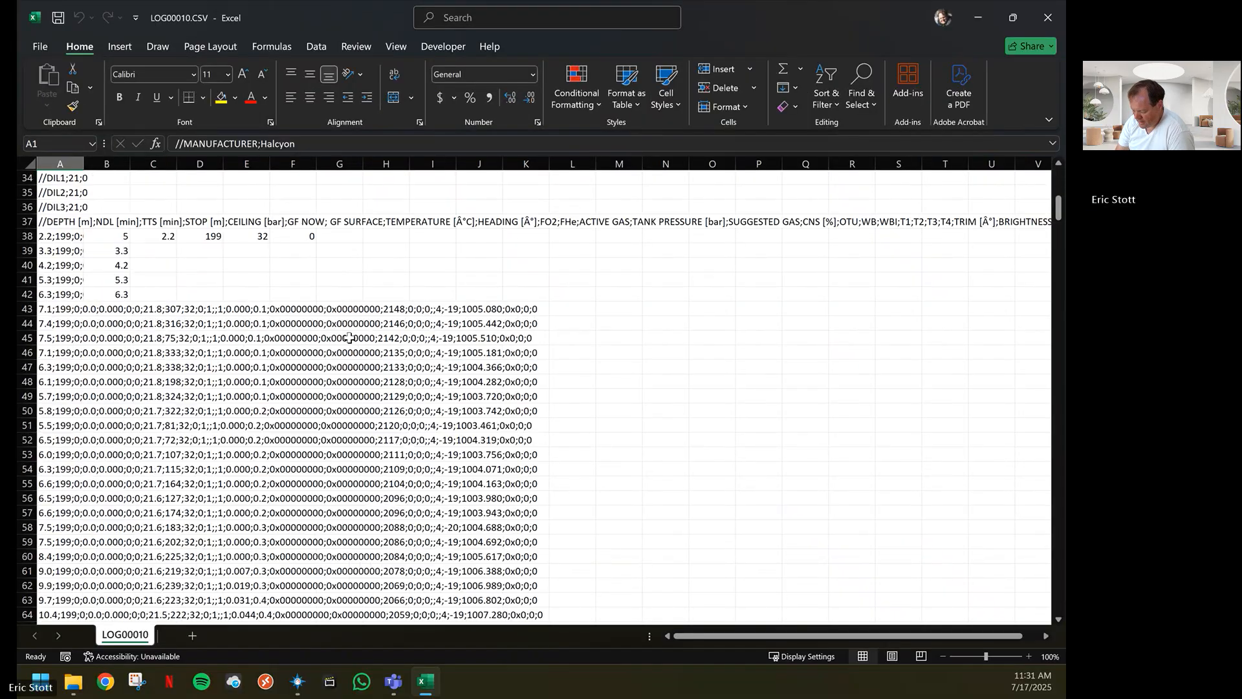
scroll(349, 338, "down", 3)
scroll(351, 335, "up", 15)
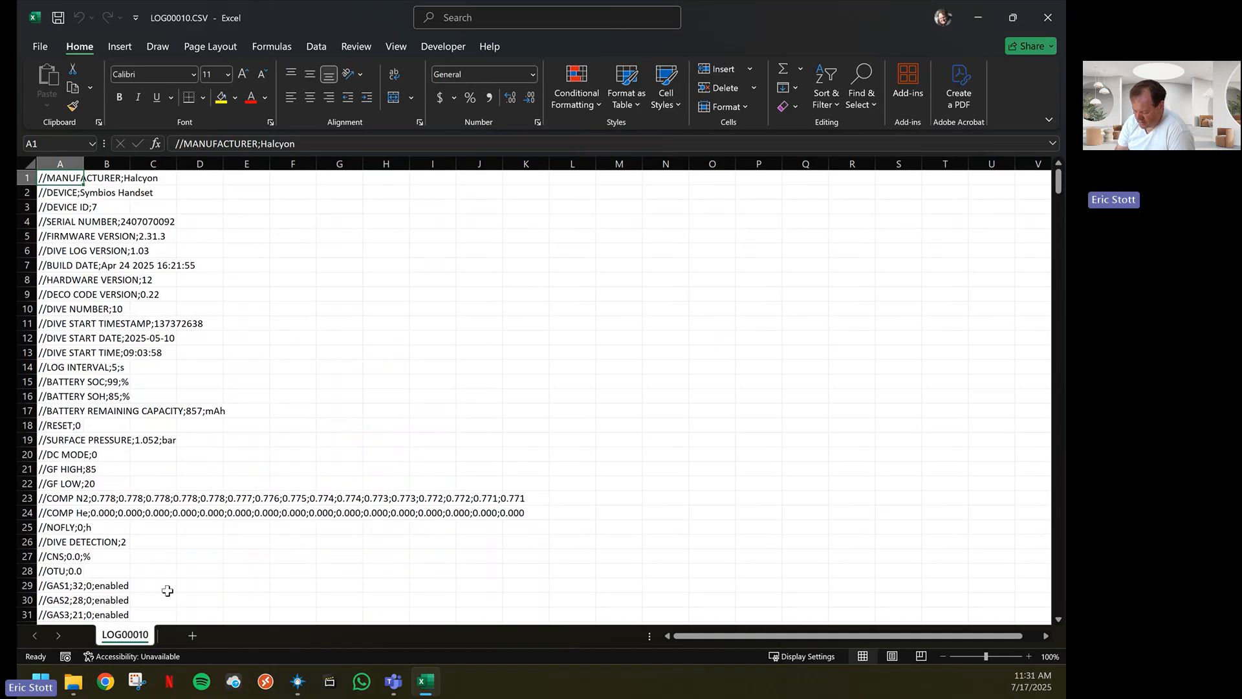
Create a new workbook from the personal template Format Halcyon
left_click(40, 49)
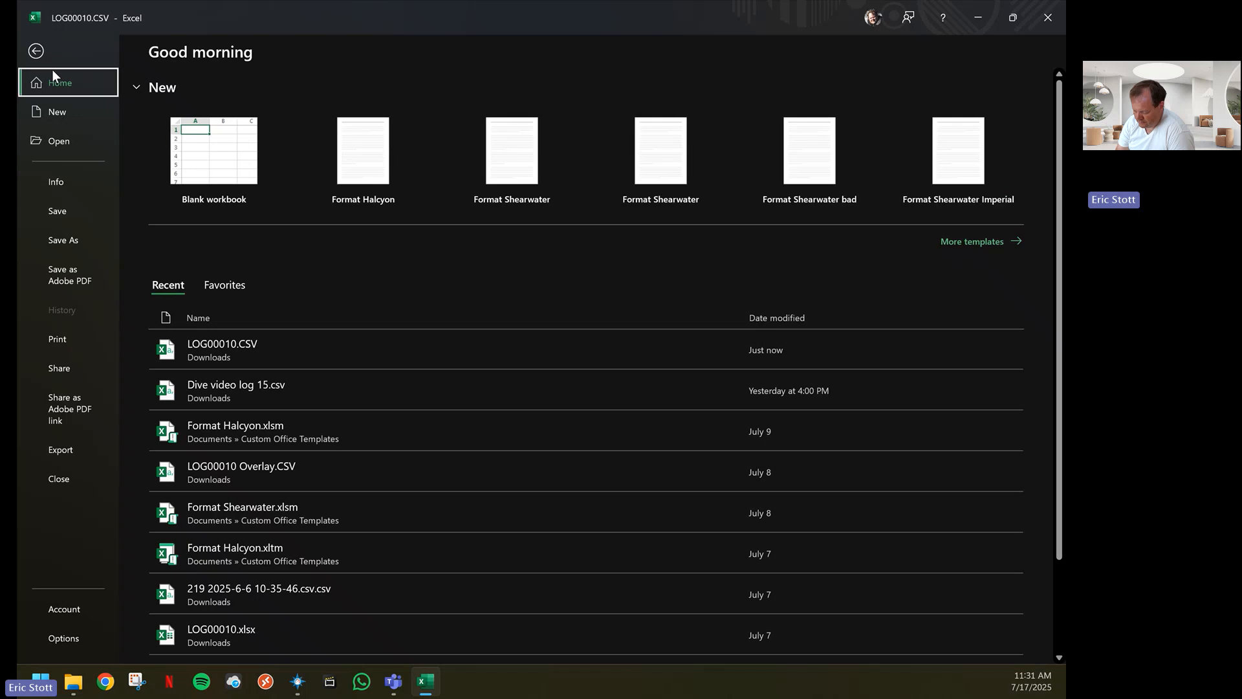
left_click(64, 111)
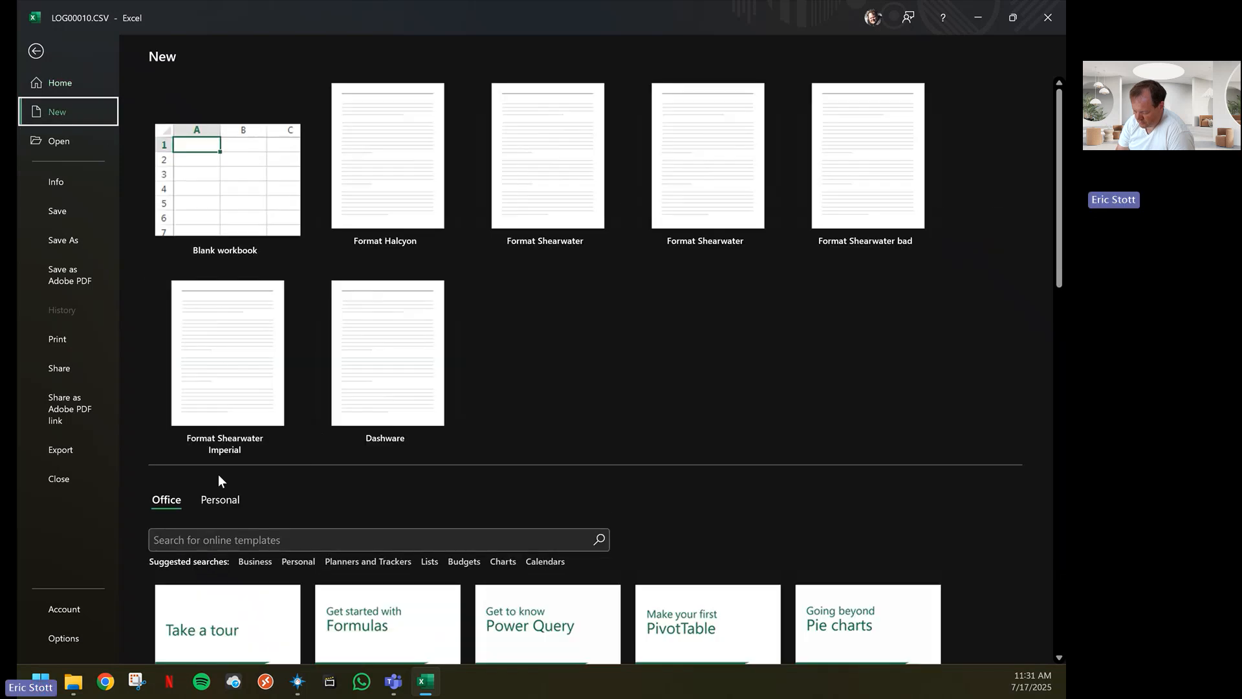
left_click(220, 499)
scroll(220, 500, "down", 1)
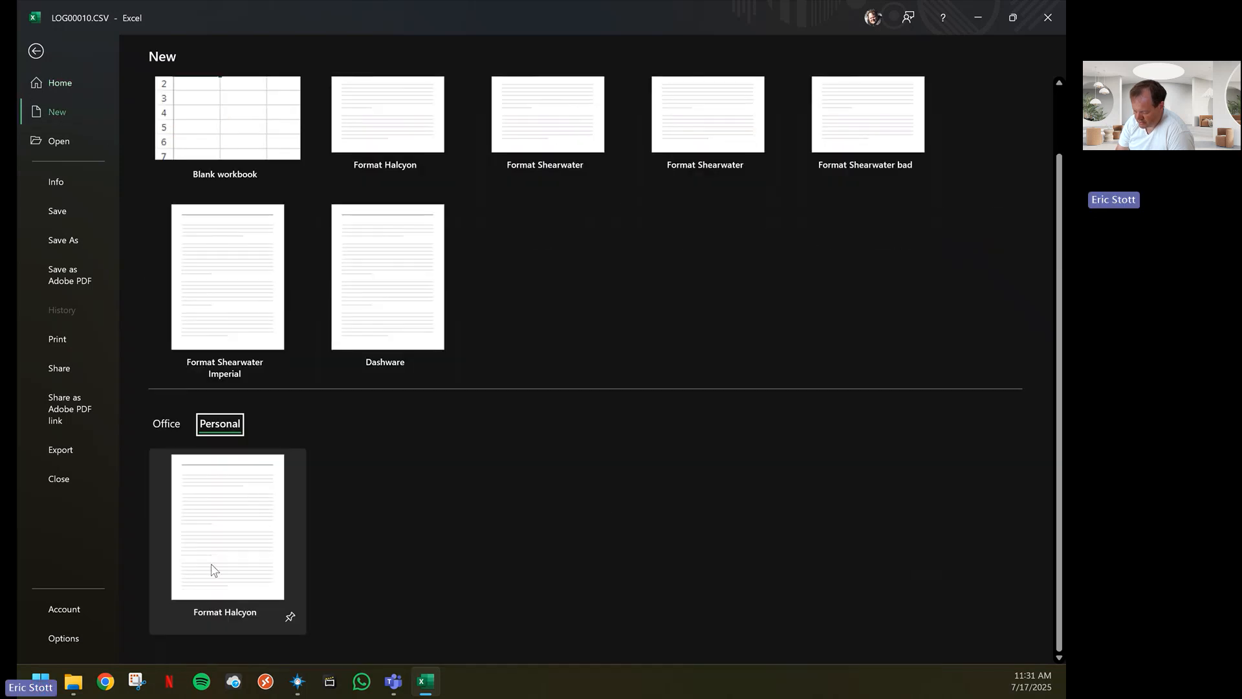
left_click(230, 510)
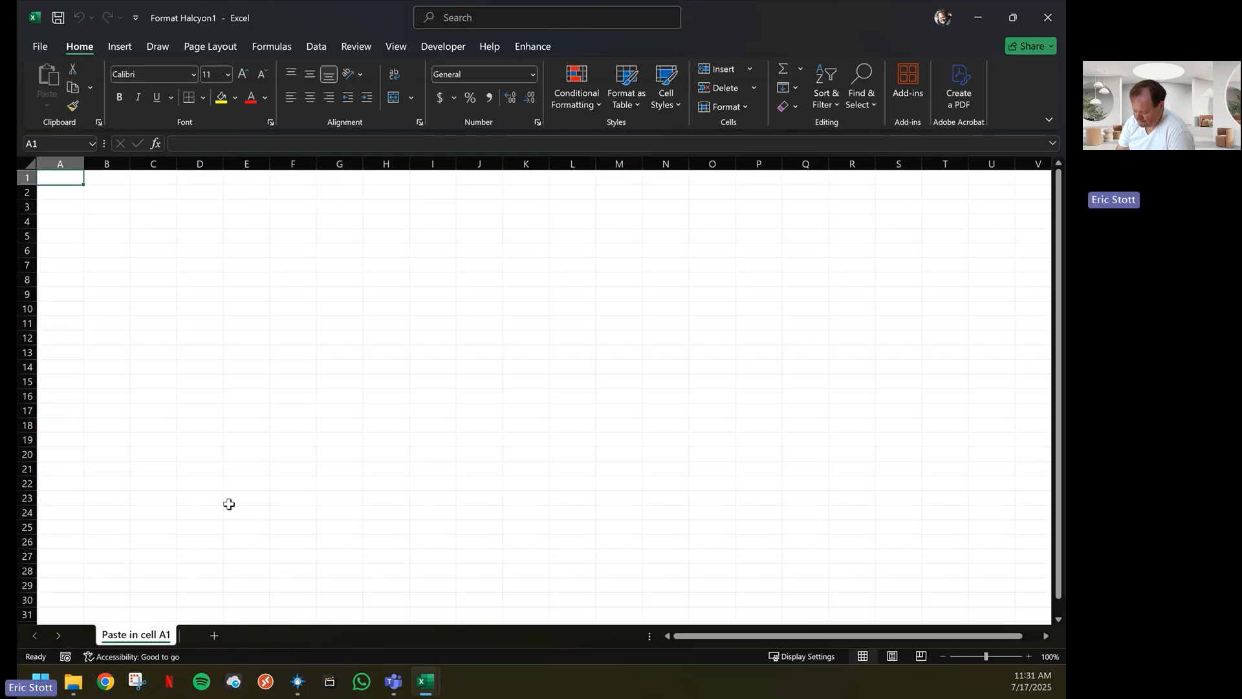
Return to LOG00010.CSV and copy all of its data from cell A1 to the last used cell
mouse_move(428, 684)
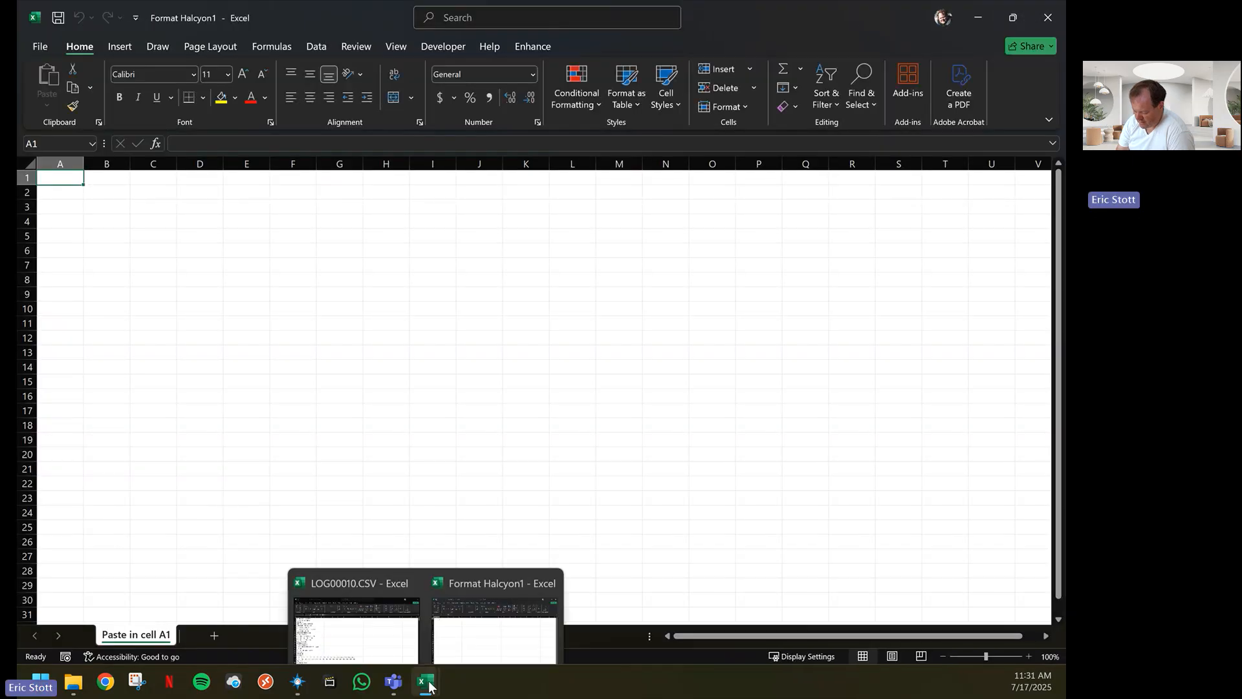
left_click(388, 598)
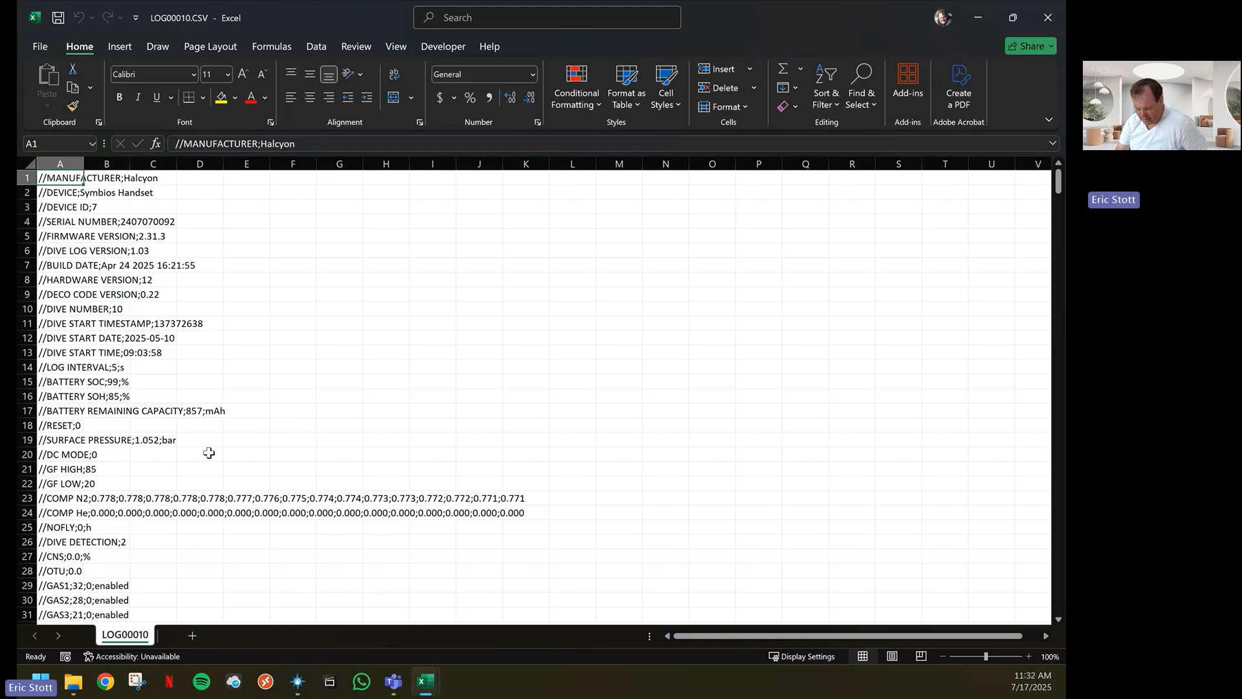
key("ctrl+shift+End")
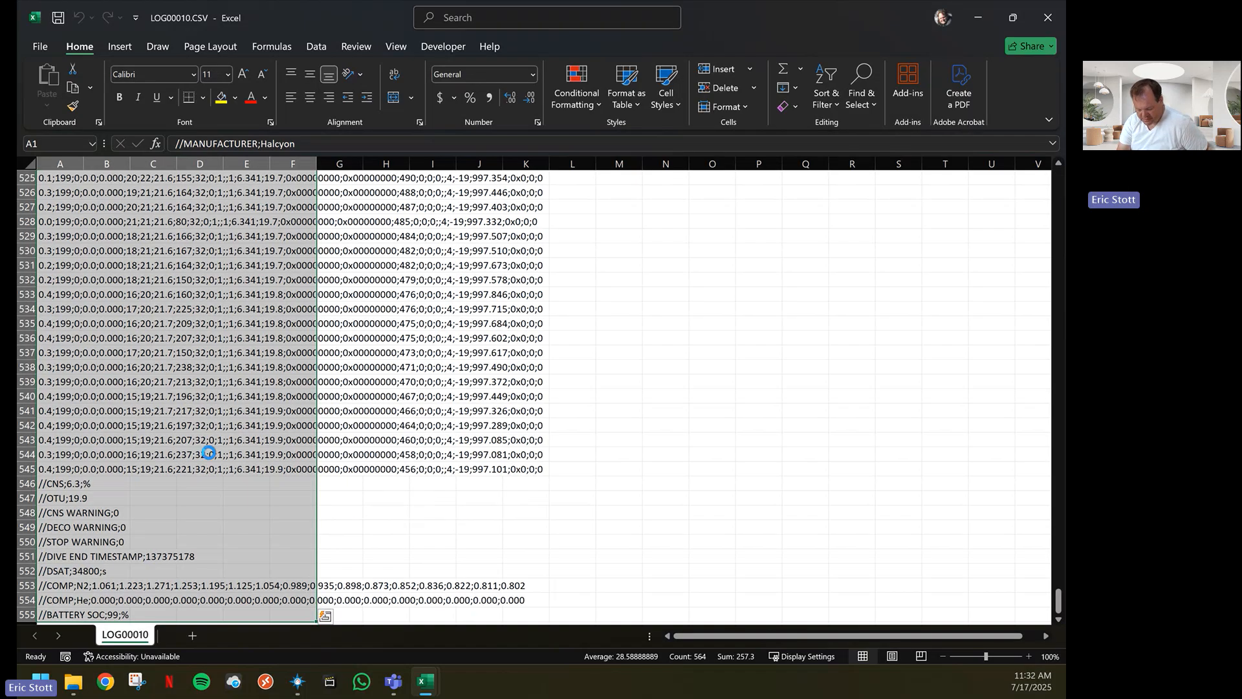
key("ctrl+c")
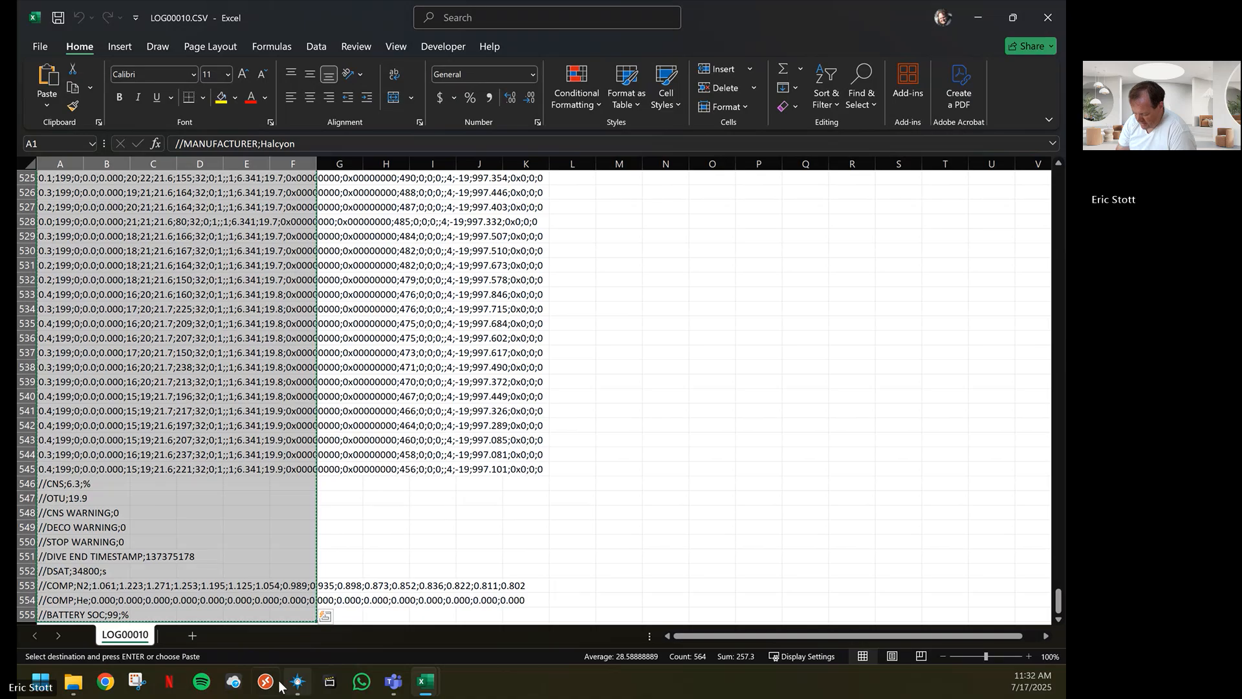
Paste the copied log into cell A1 of the Format Halcyon1 workbook and run Format Data on it
mouse_move(425, 681)
left_click(462, 593)
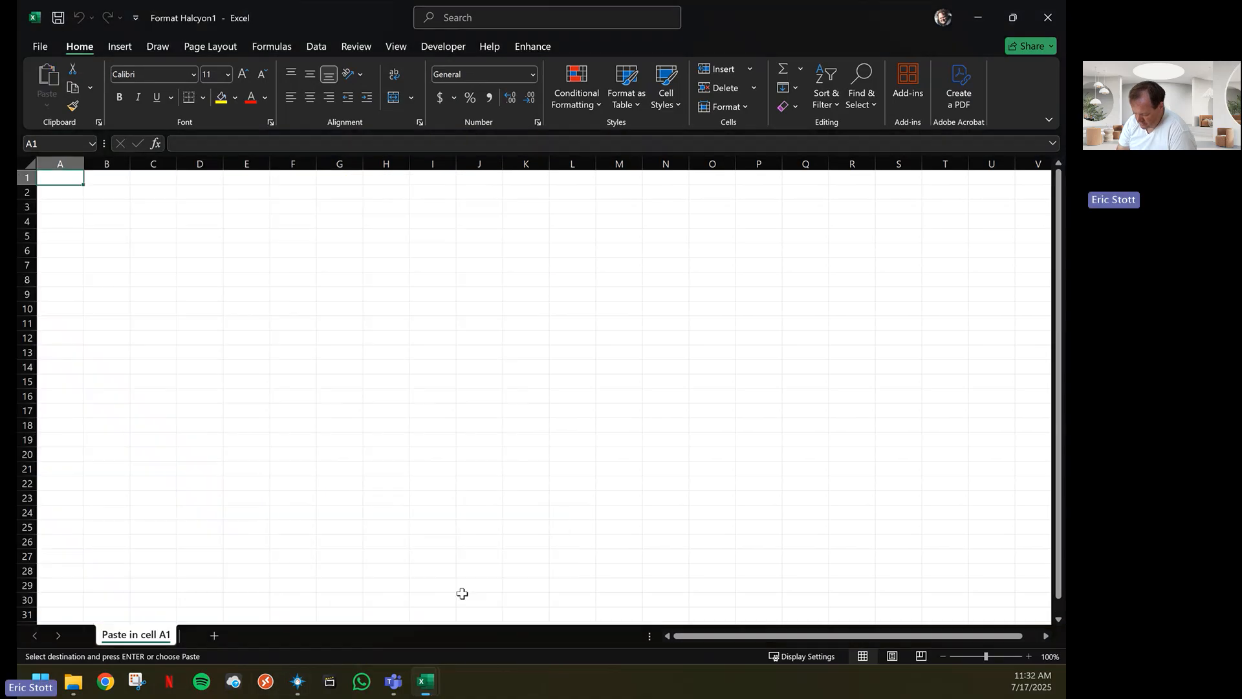
right_click(59, 179)
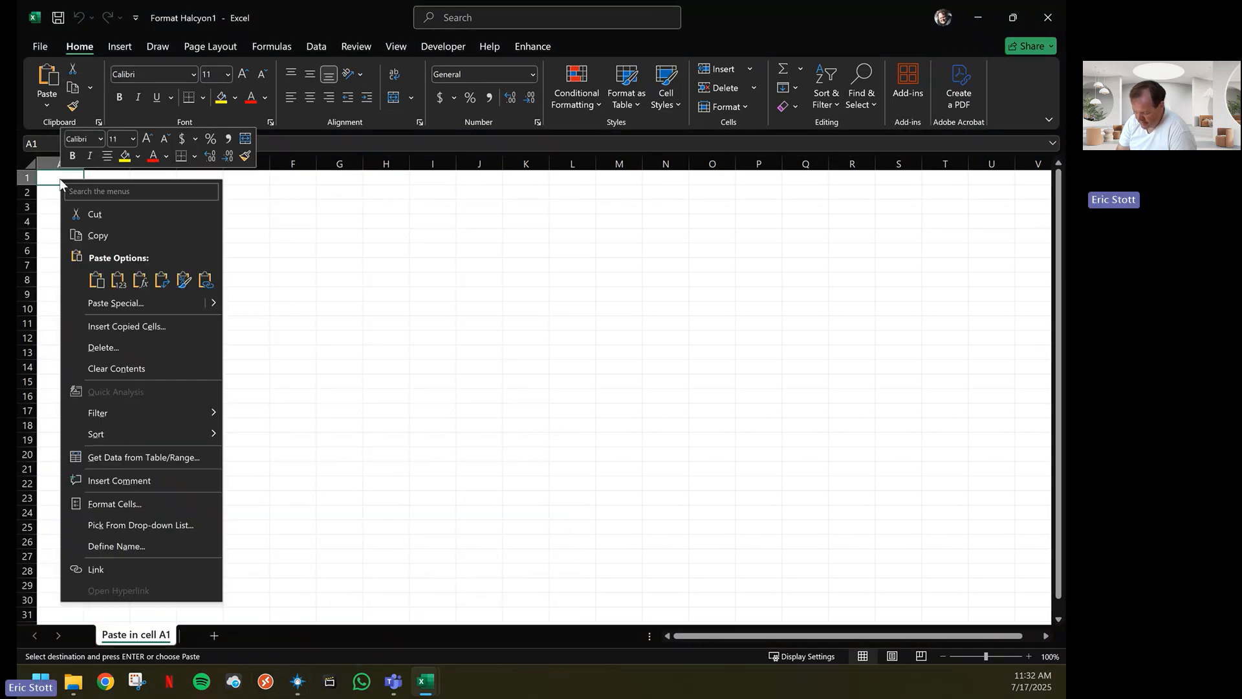
left_click(95, 280)
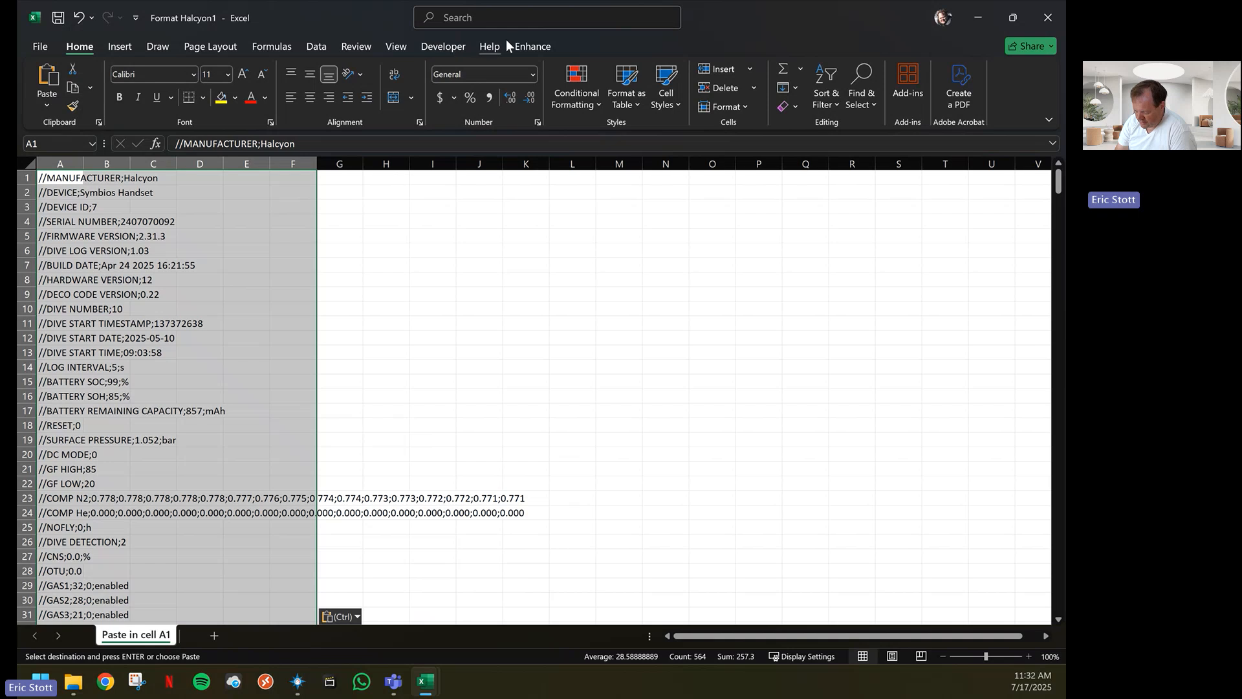
left_click(537, 46)
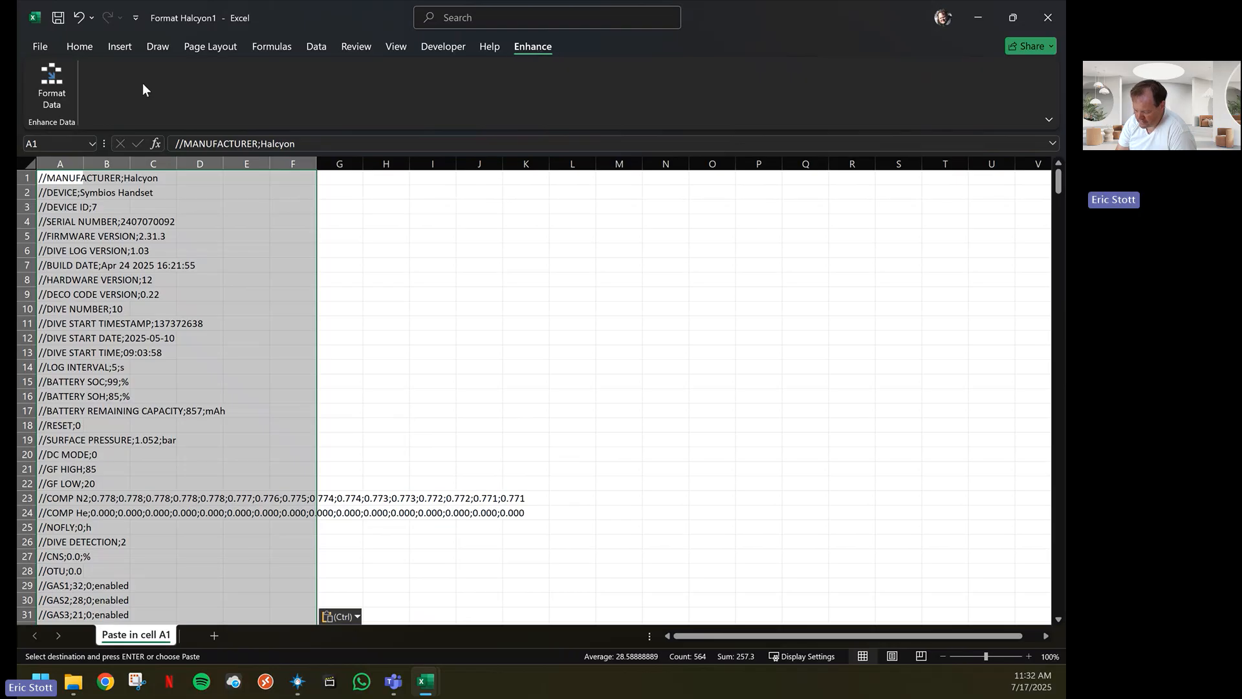
left_click(56, 88)
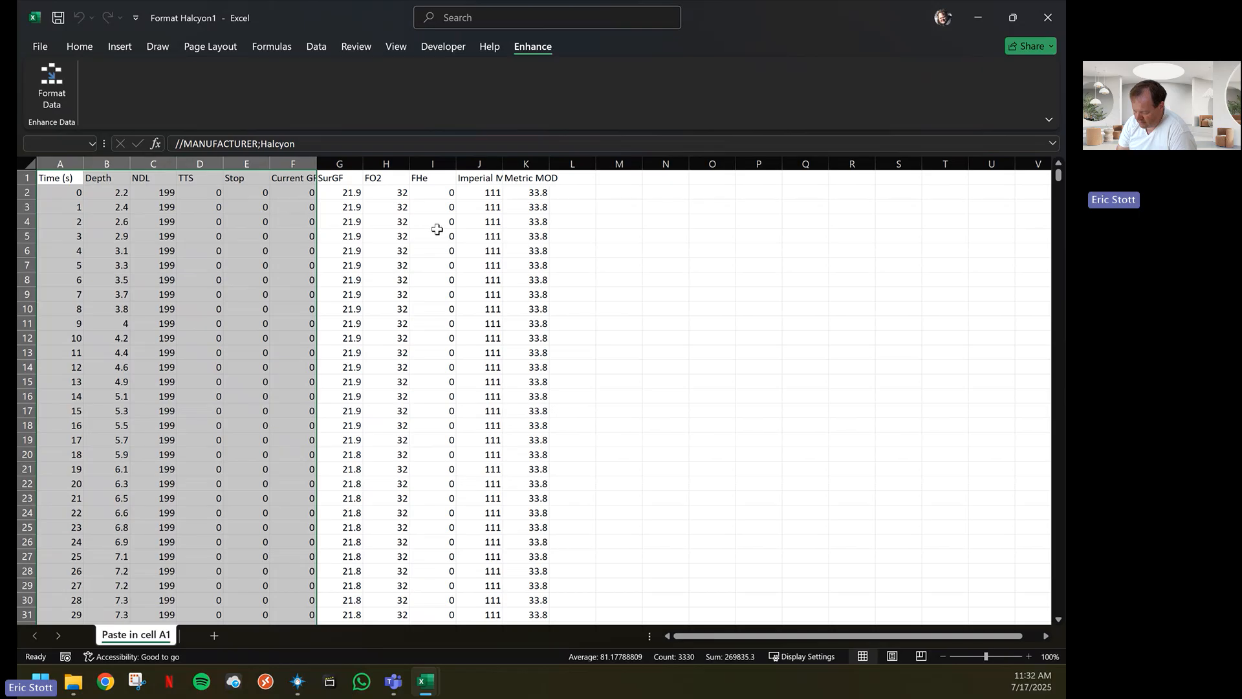
Start saving the formatted workbook under a new name in the Downloads folder as CSV UTF-8 (Comma delimited)
left_click(49, 47)
left_click(68, 239)
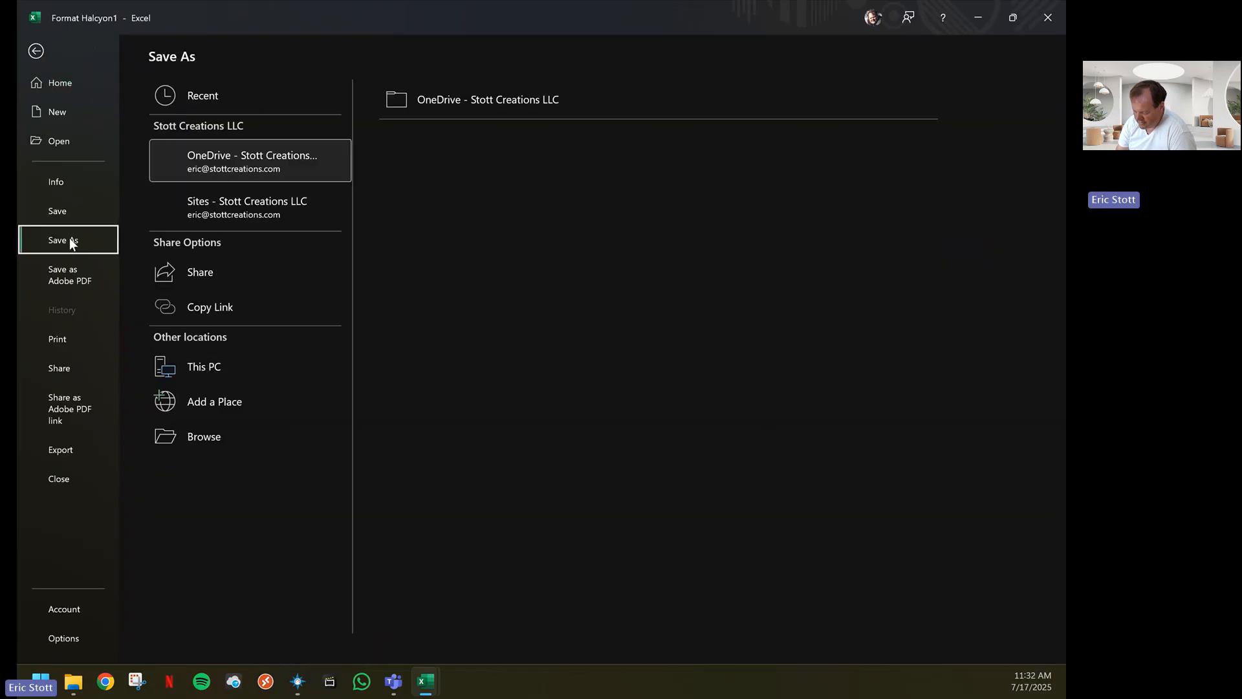
left_click(207, 434)
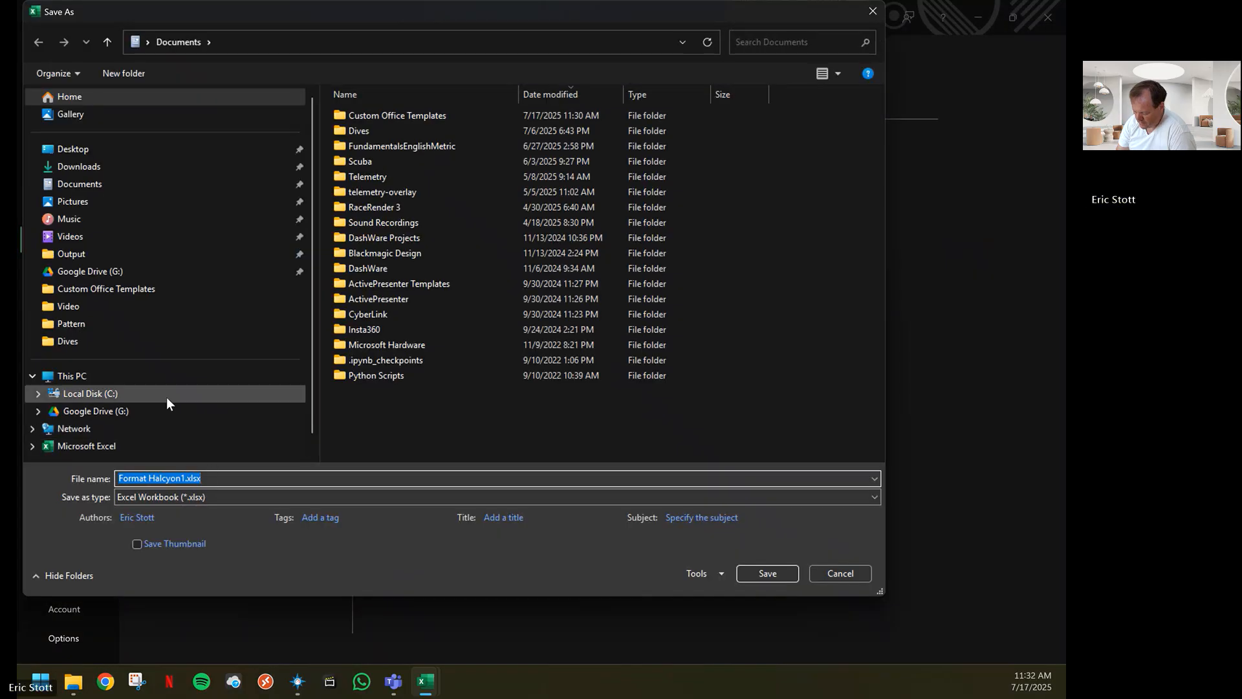
left_click(79, 168)
left_click(239, 496)
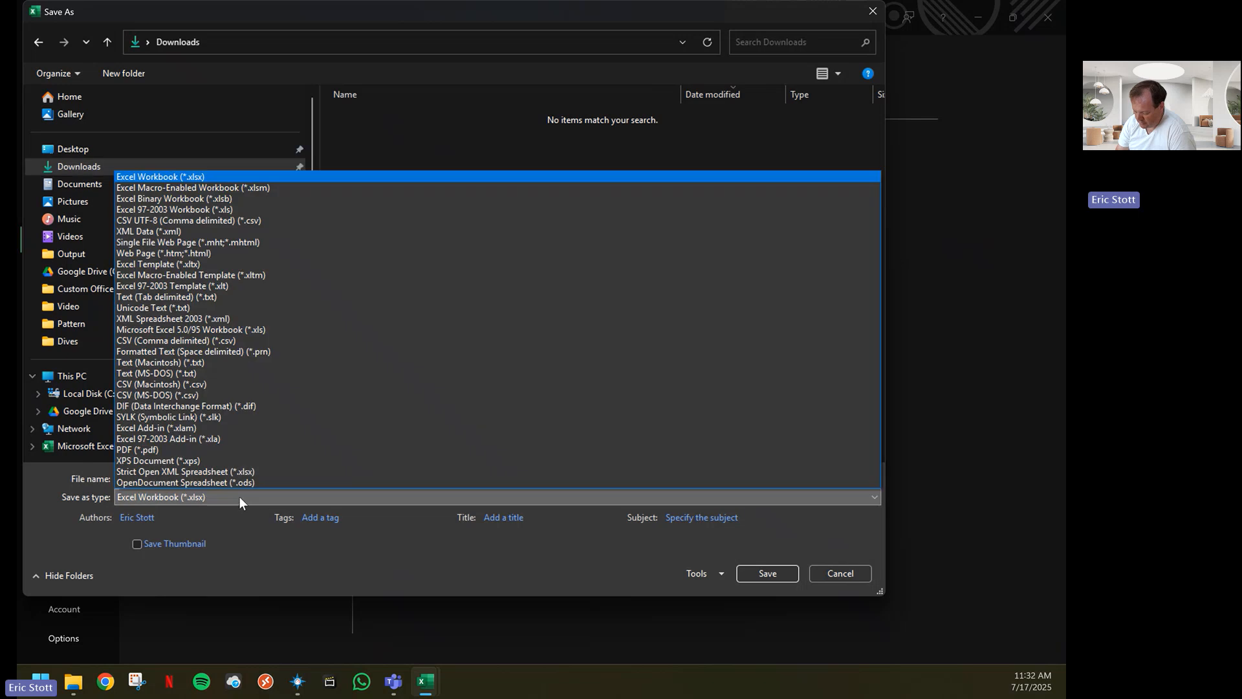
left_click(142, 220)
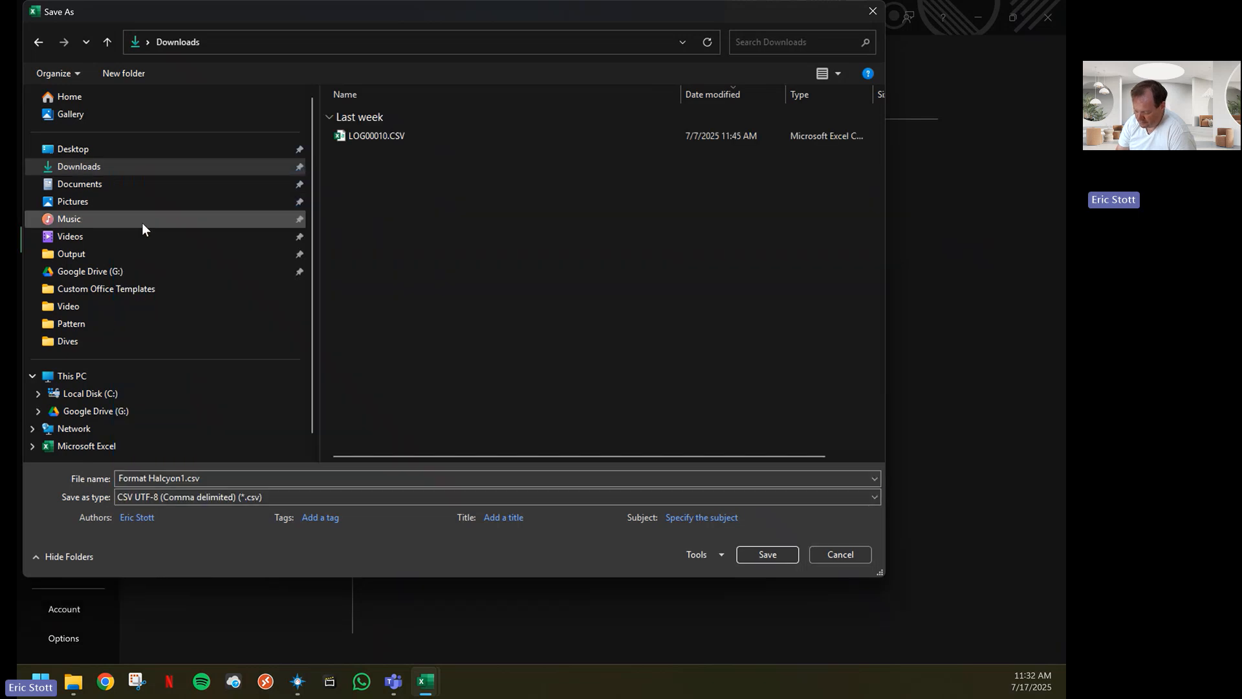
Name the file LOG00010 Telemetry.CSV, based on the existing LOG00010.CSV name, and save it
left_click(365, 135)
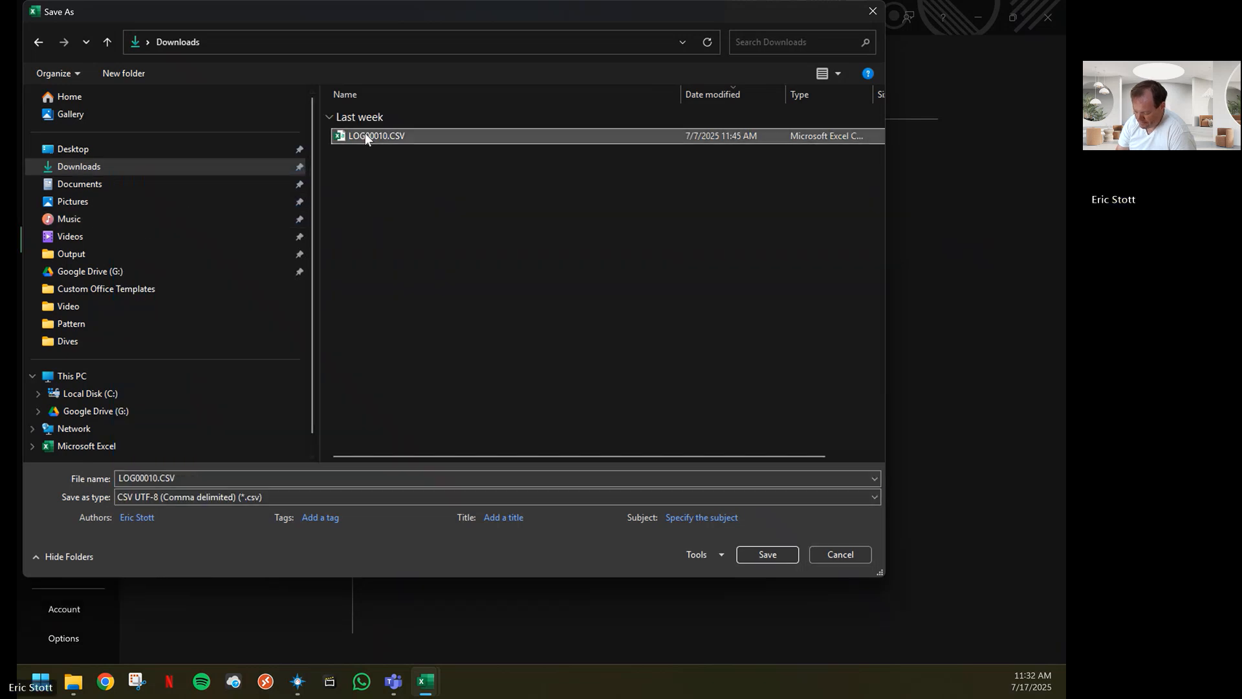
left_click(157, 478)
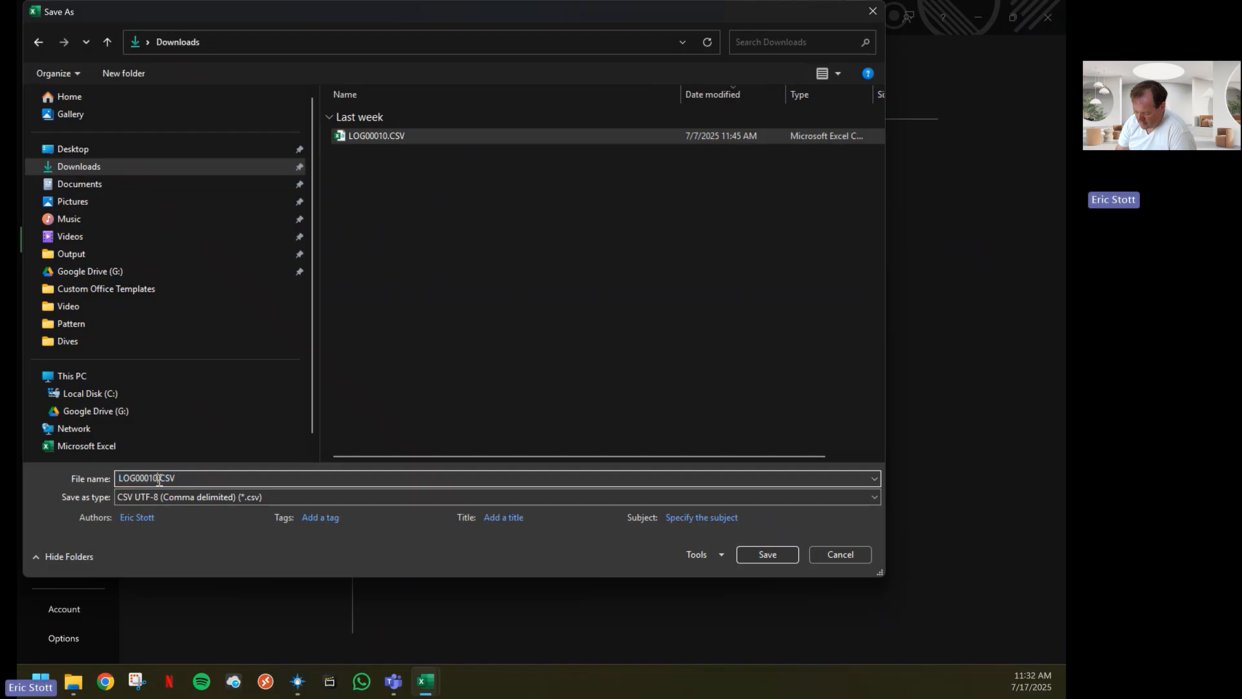
type("Telem")
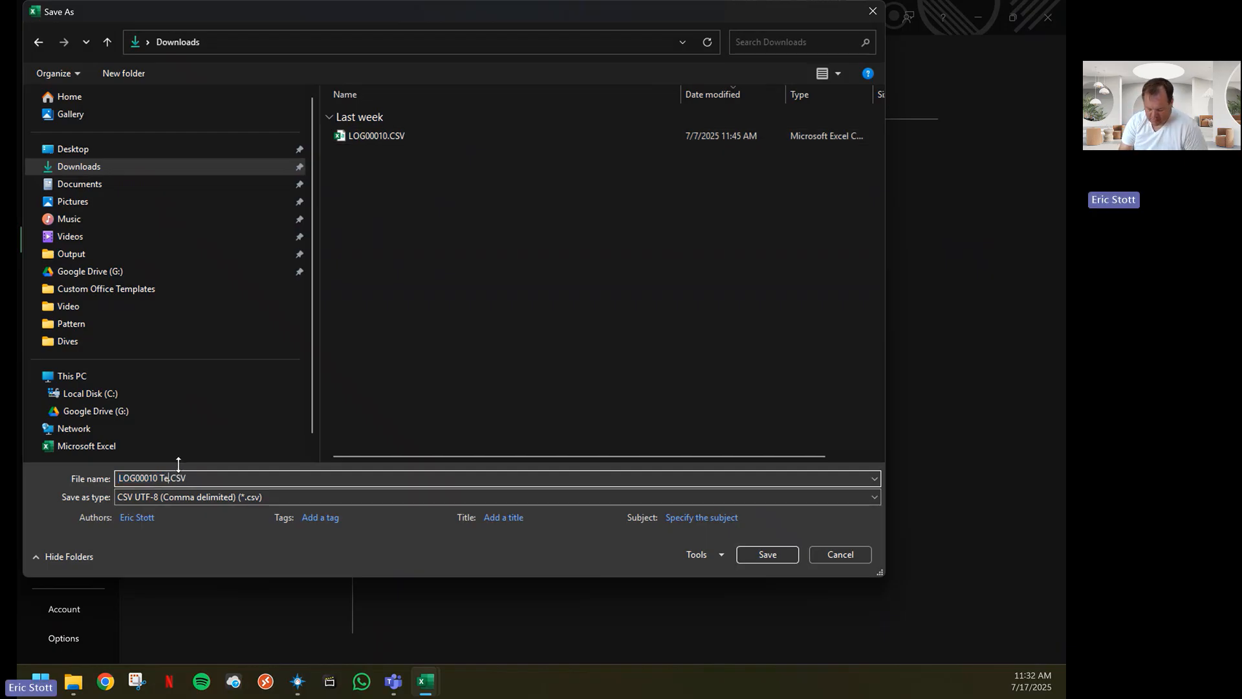
type("try")
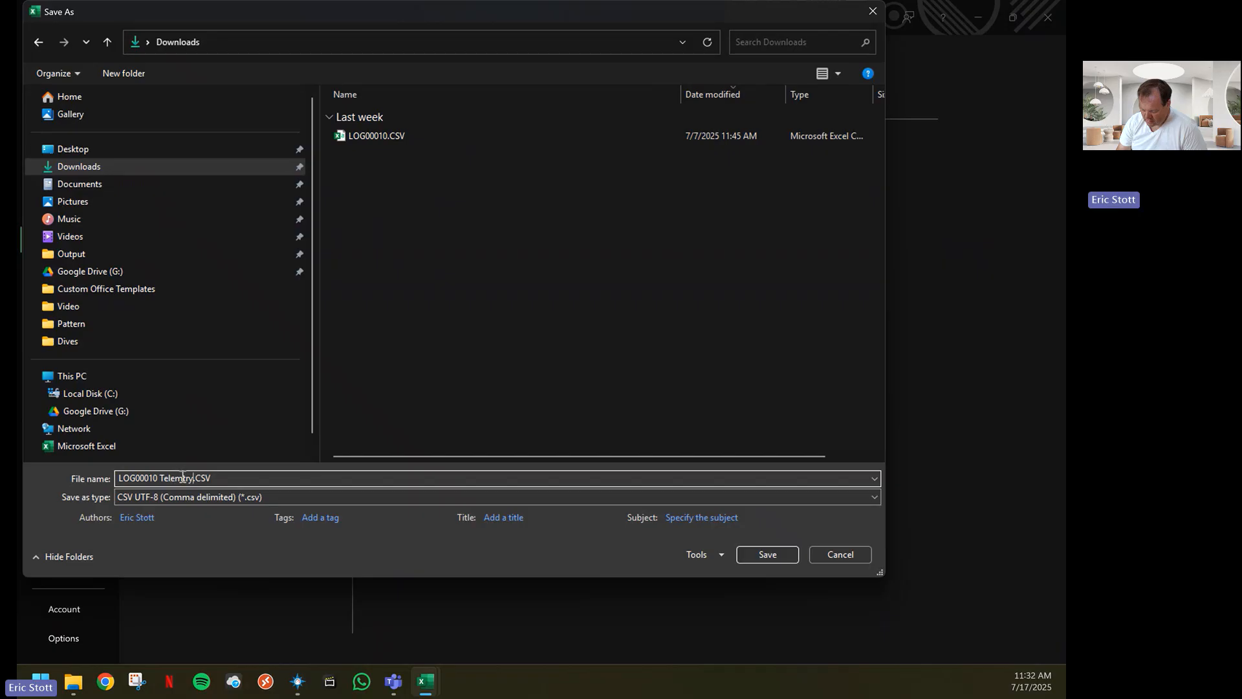
left_click(182, 477)
type("e")
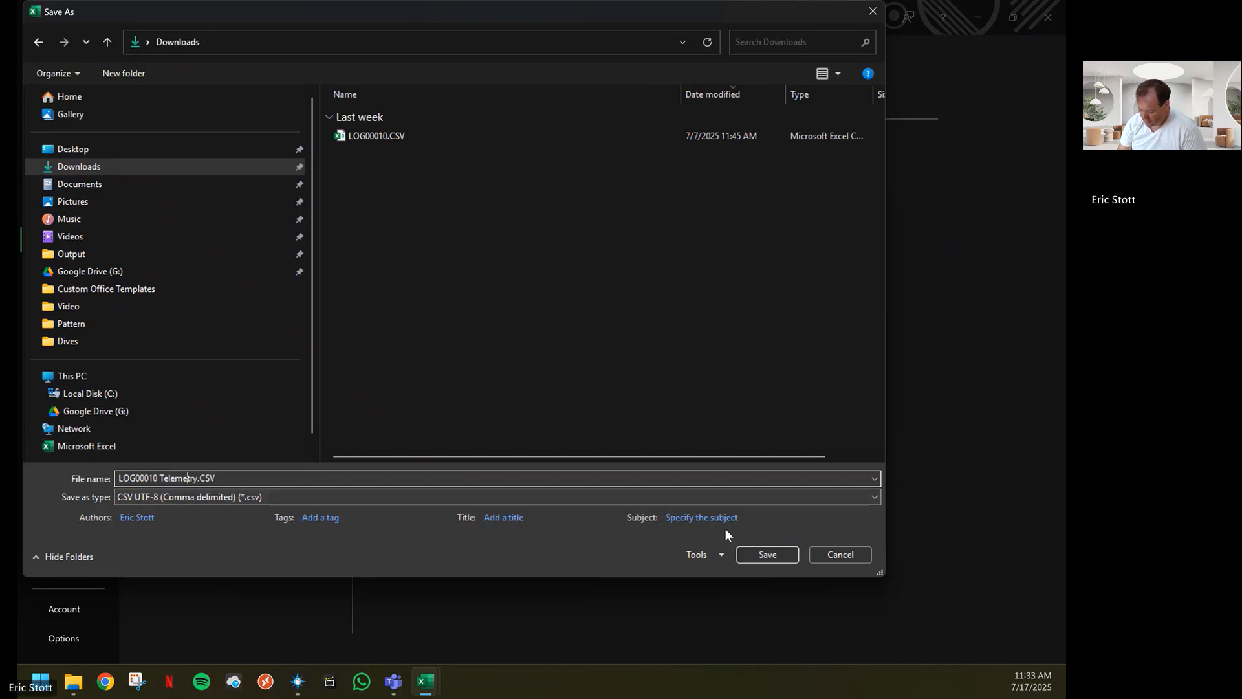
left_click(777, 555)
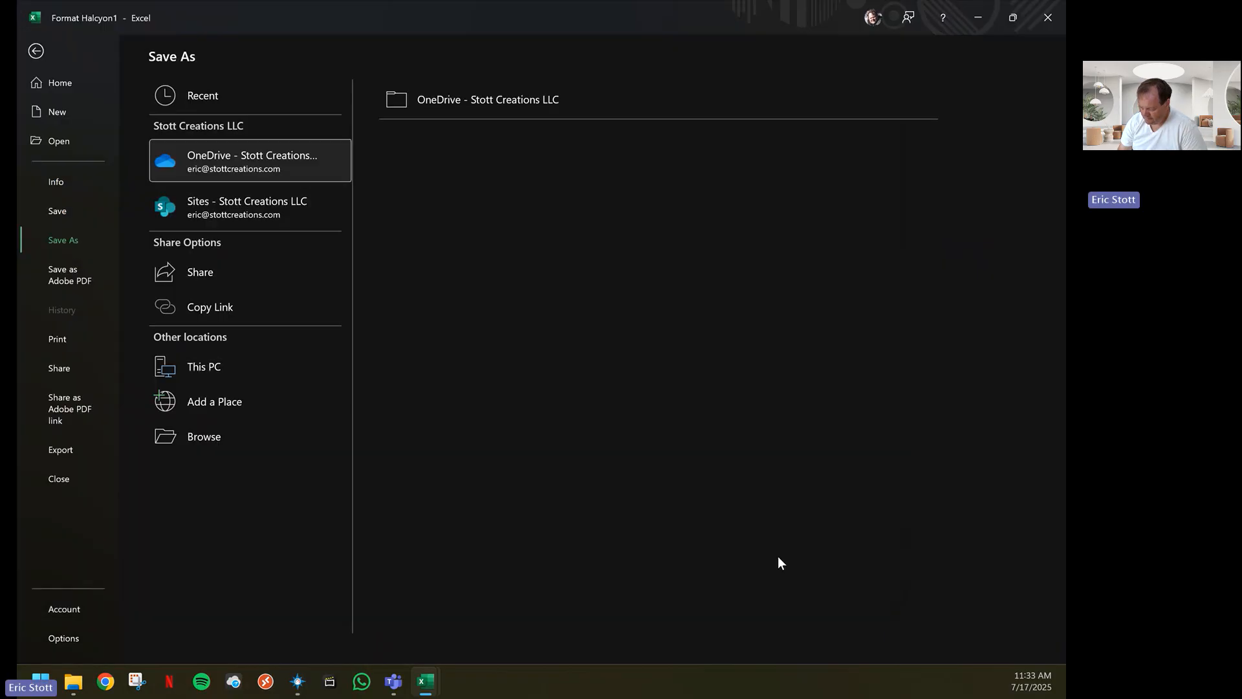
Close the LOG00010 Telemetry.CSV and LOG00010.CSV workbooks
scroll(679, 356, "down", 1)
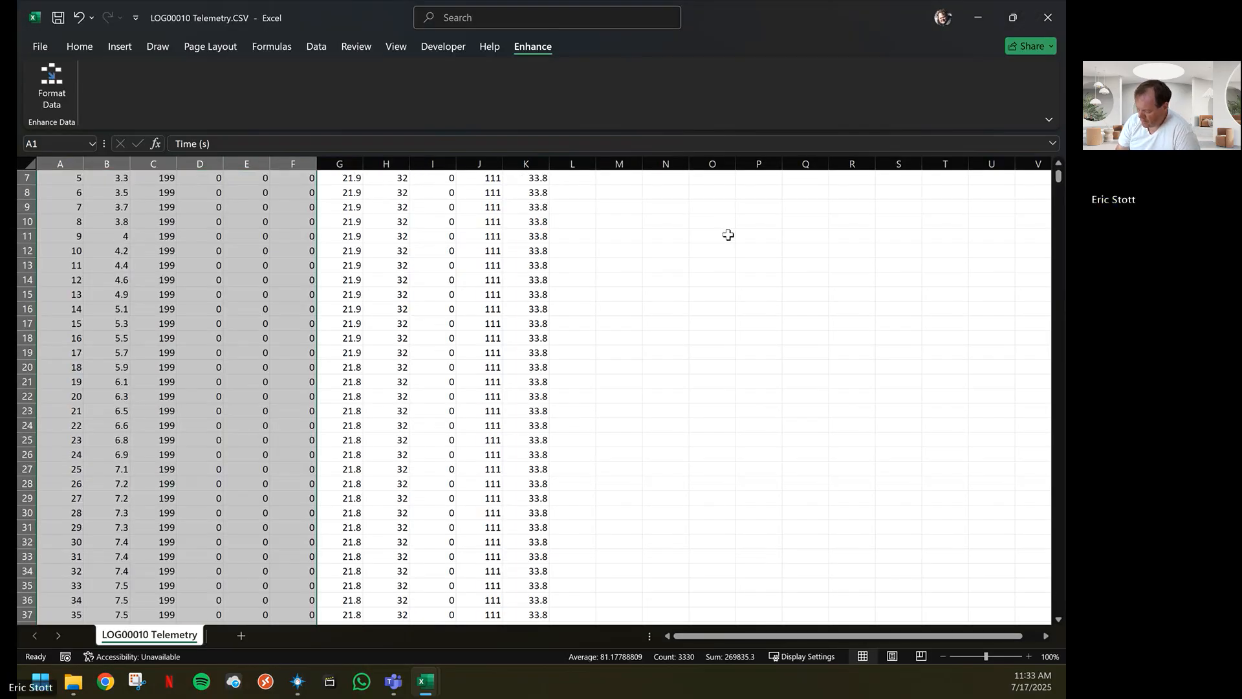
left_click(1047, 21)
left_click(1046, 23)
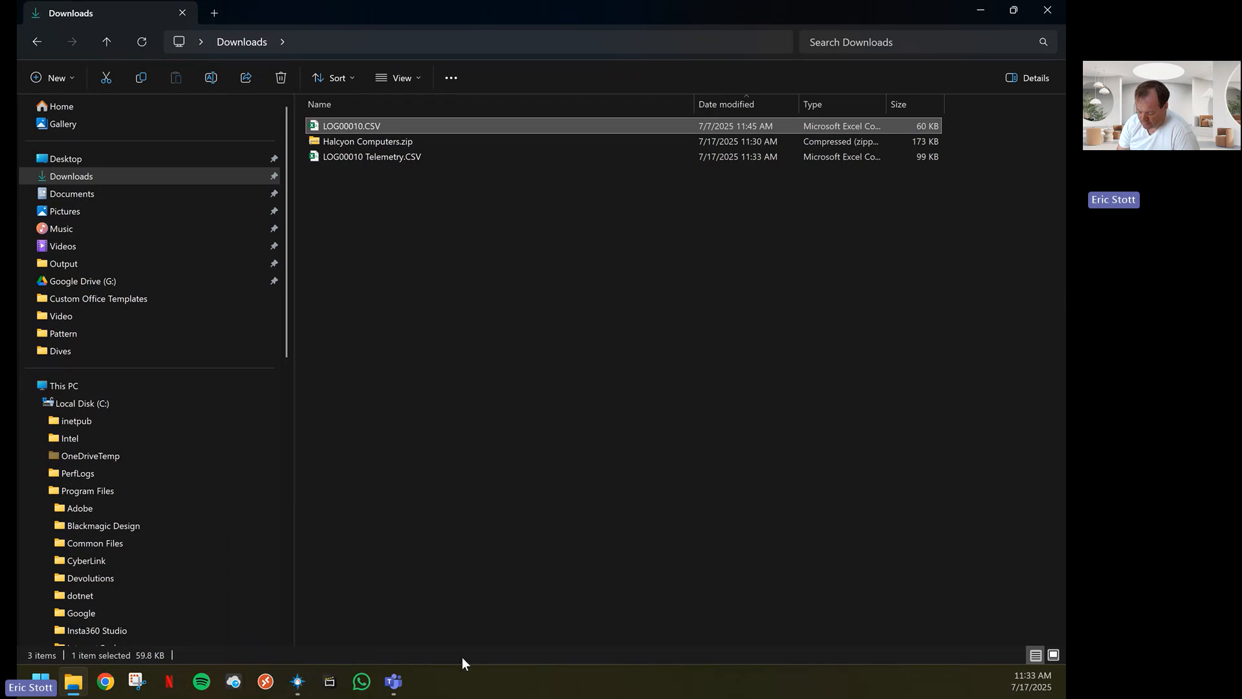
Switch to Telemetry Overlay, load the video 1920.mp4 from the Documents > Dives > Video folder, and skip the file optimization
left_click(297, 686)
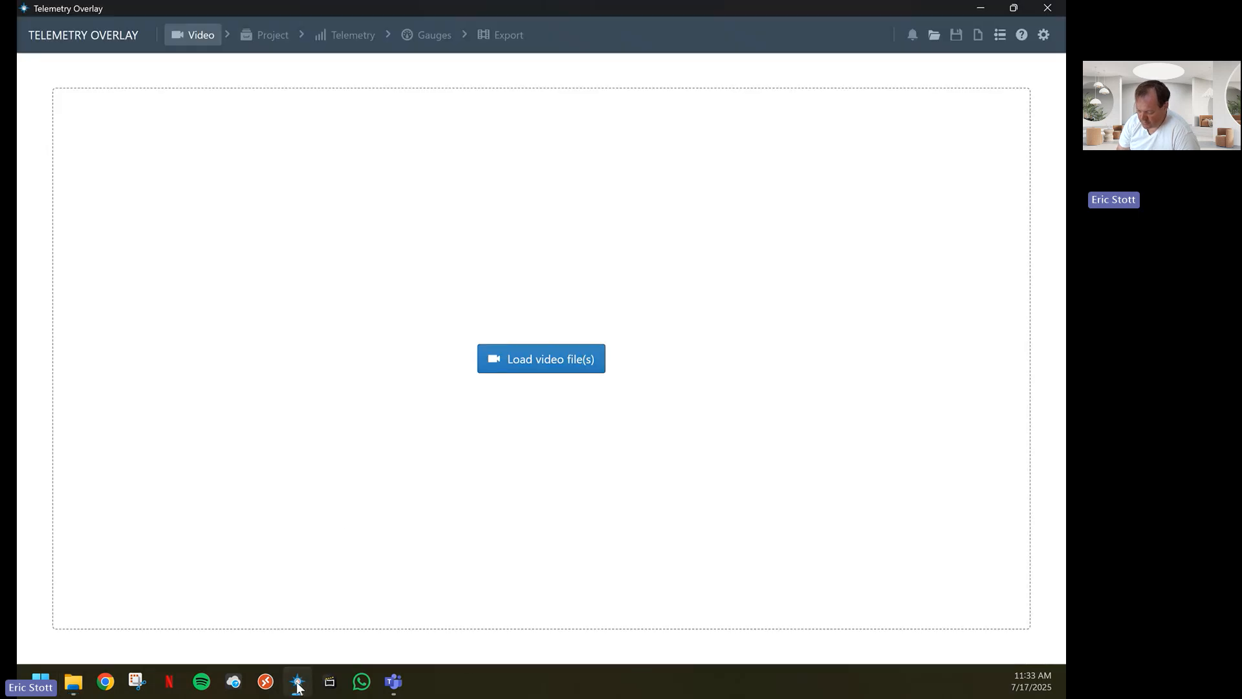
left_click(555, 360)
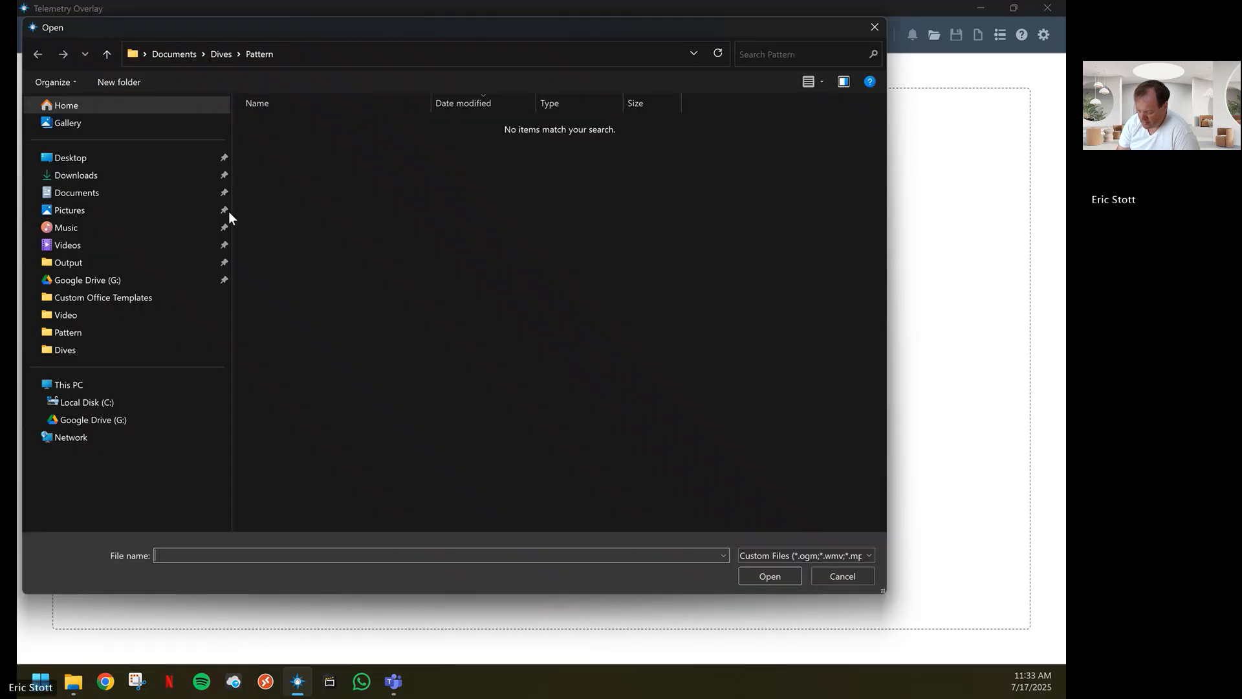
left_click(63, 317)
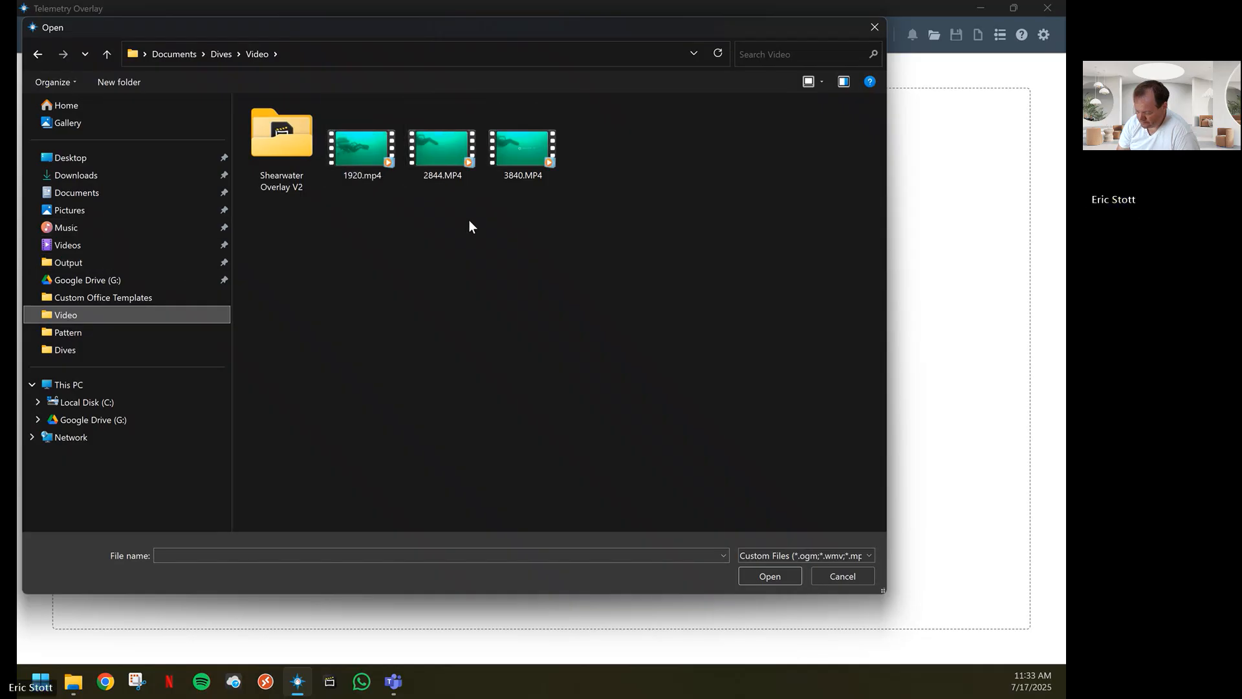
left_click(367, 152)
double_click(366, 148)
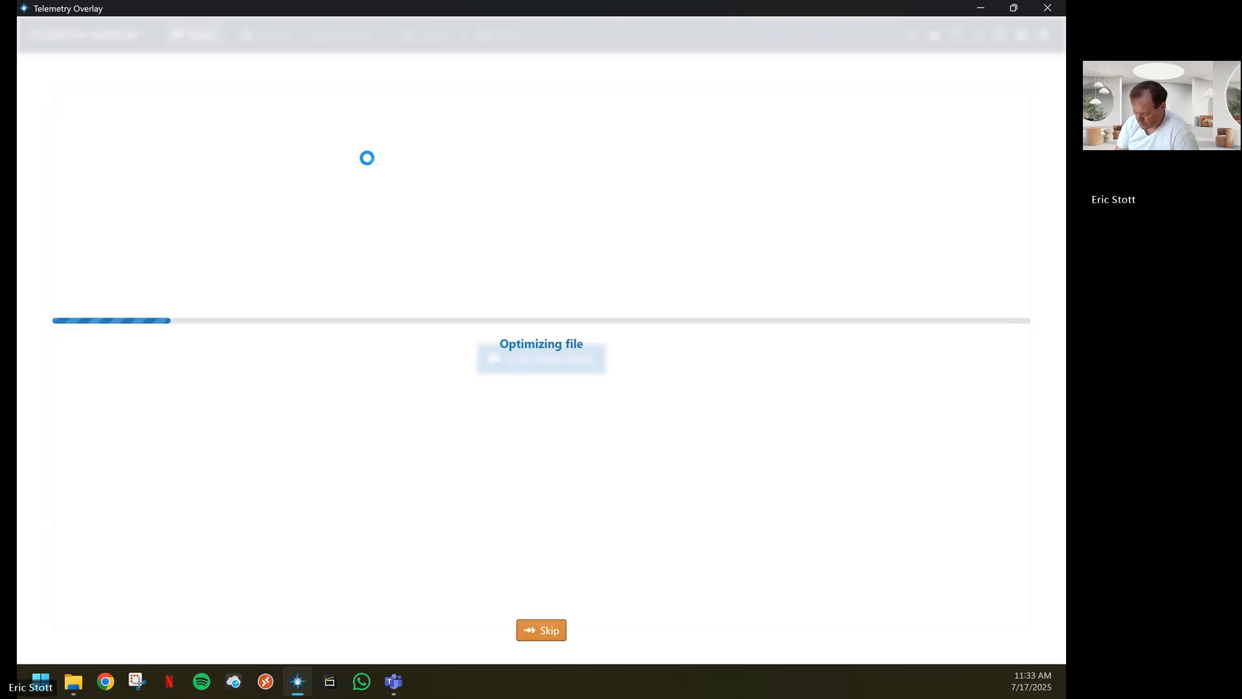
left_click(547, 634)
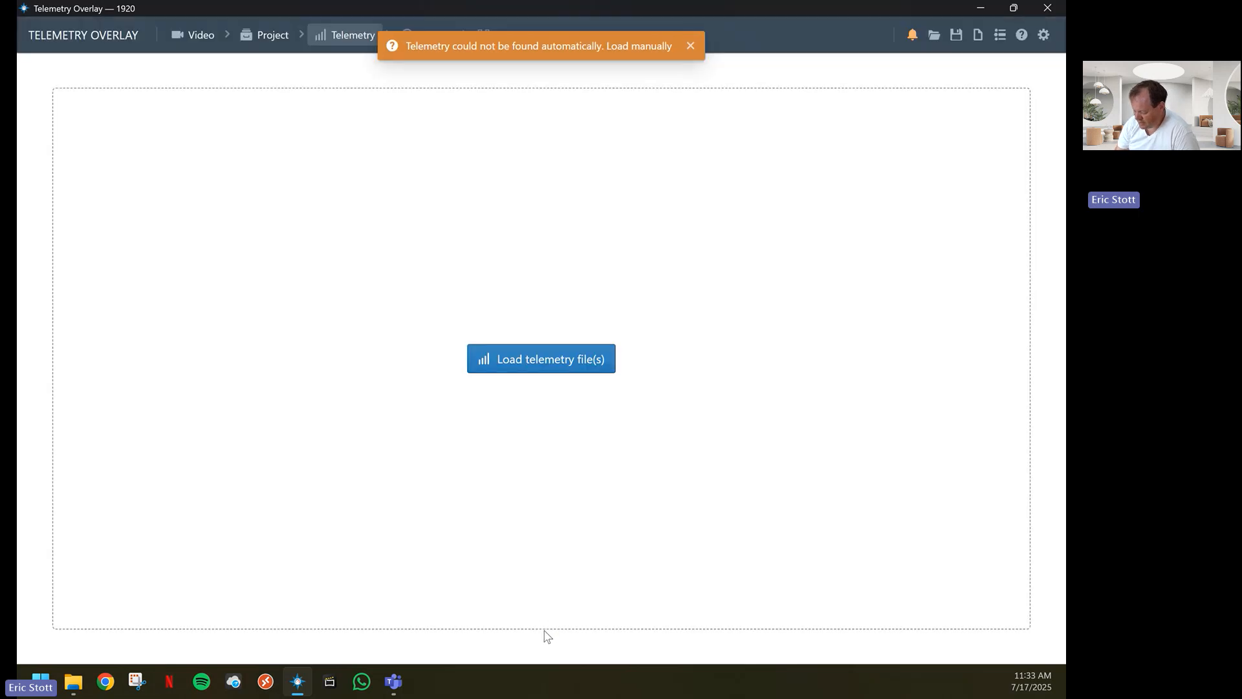
Load LOG00010 Telemetry.CSV from the Downloads folder as the telemetry file
left_click(556, 360)
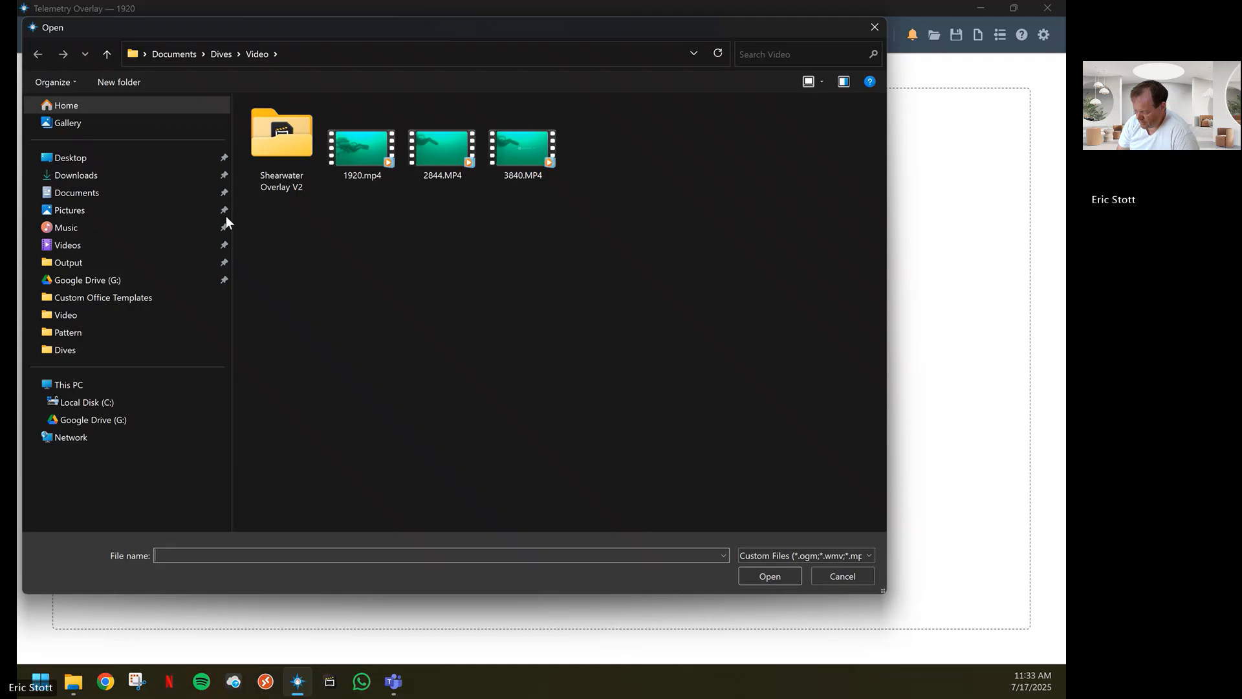
left_click(89, 177)
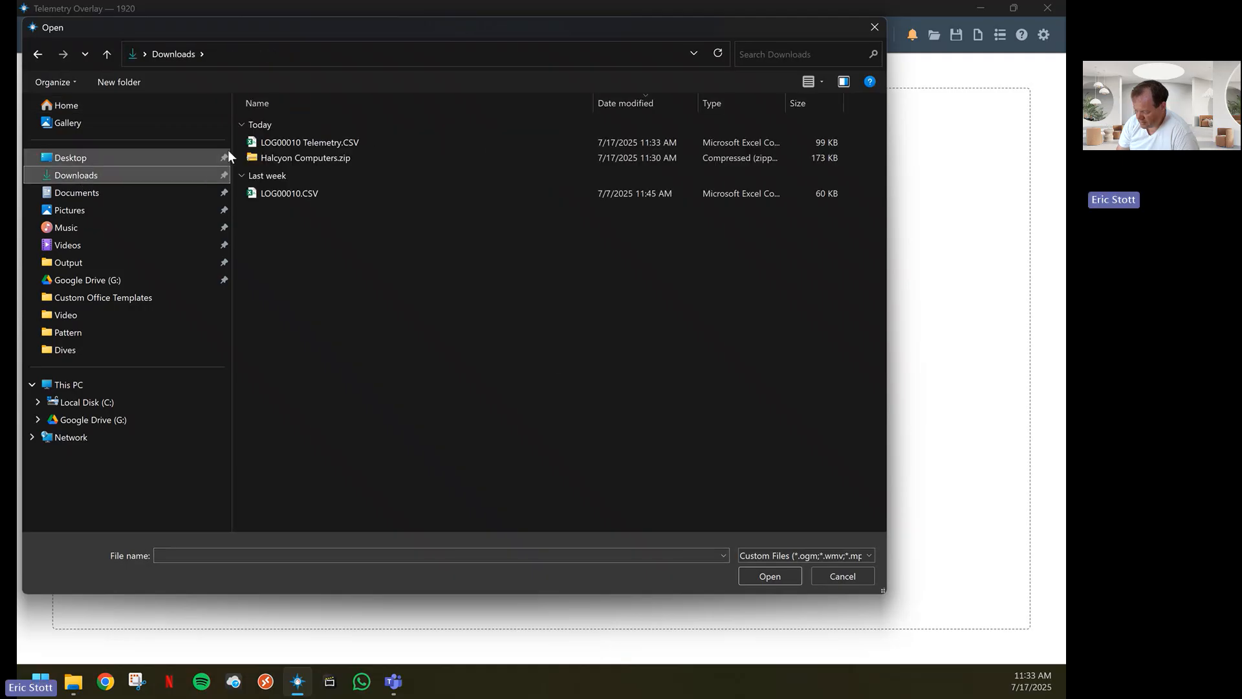
left_click(312, 142)
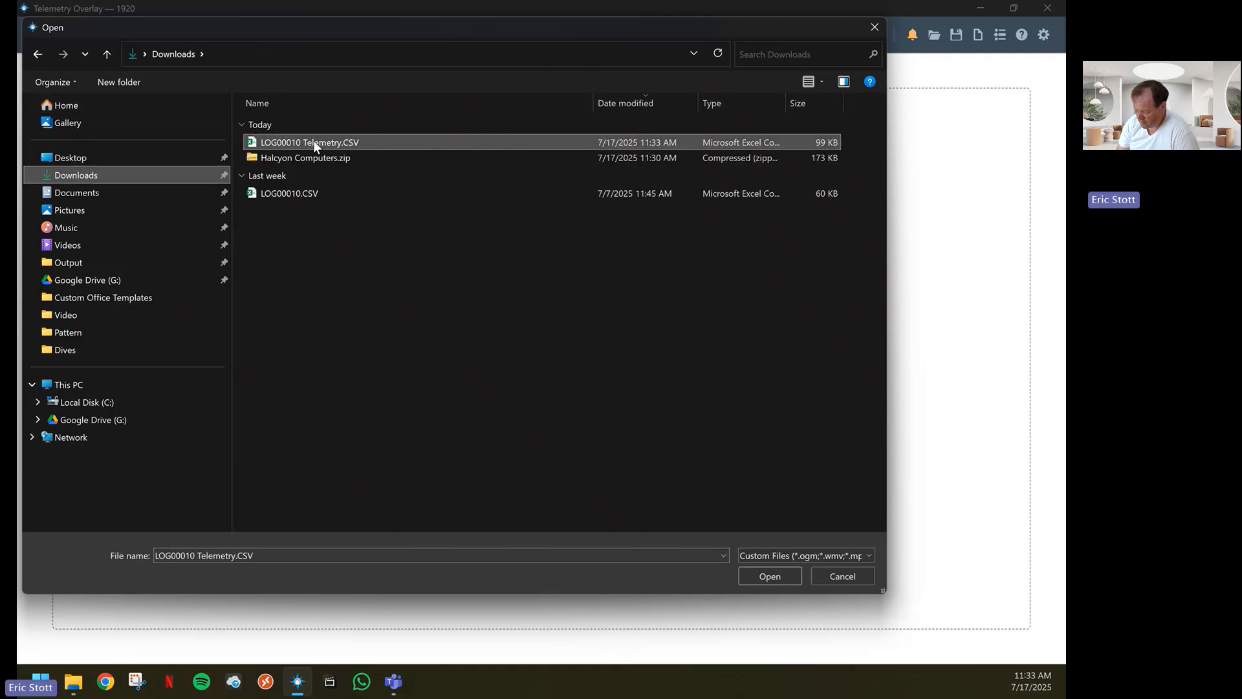
left_click(770, 573)
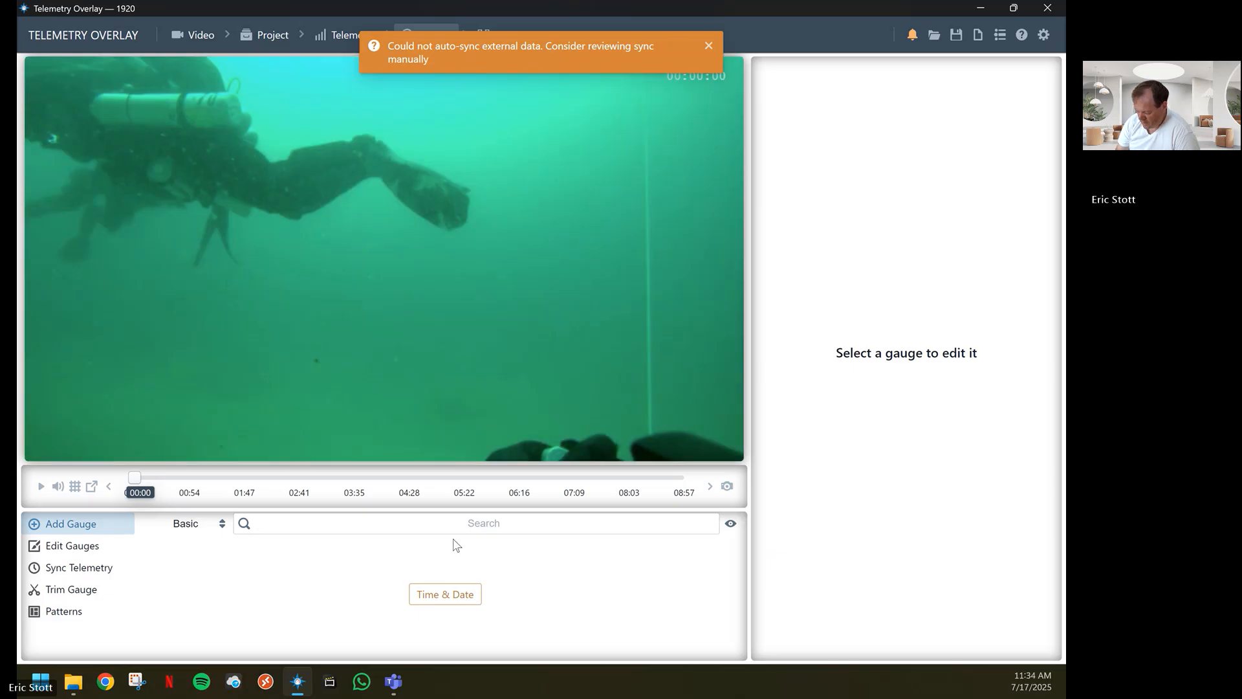
Dismiss the sync notification and load the saved pattern Symbios Metric.toptrn from C: > Program Files > Telemetry Overlay > resources, deleting existing gauges and updating the project style
left_click(63, 611)
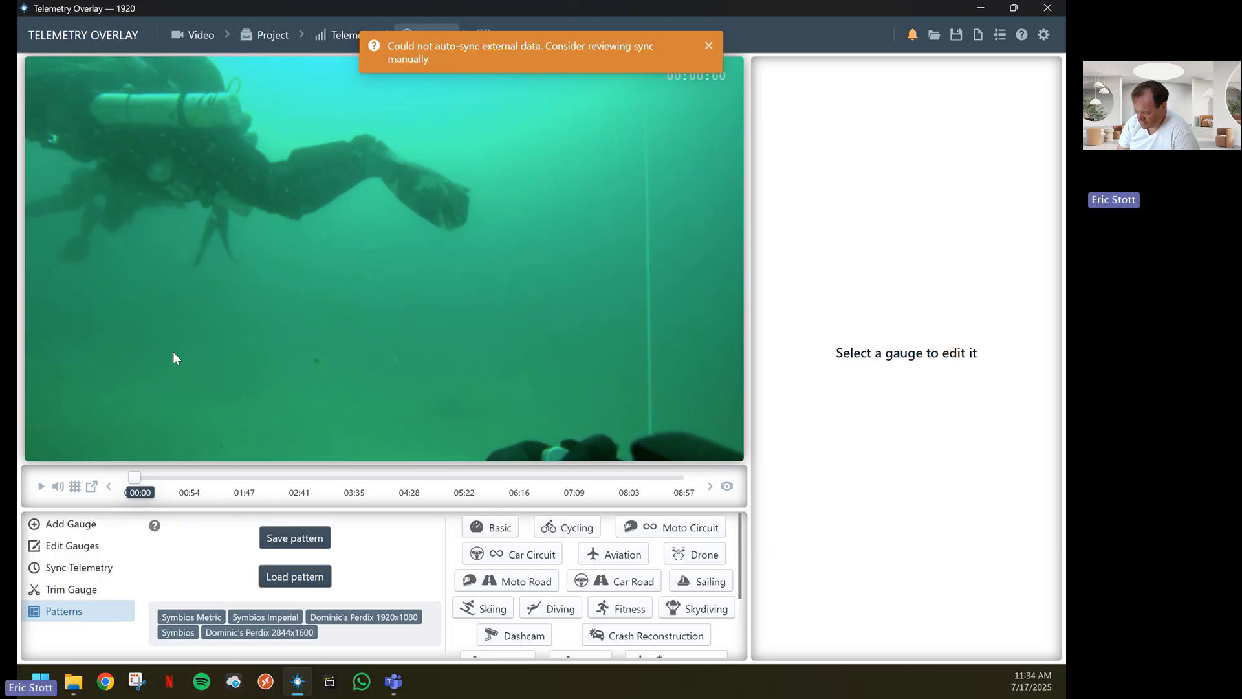
left_click(708, 45)
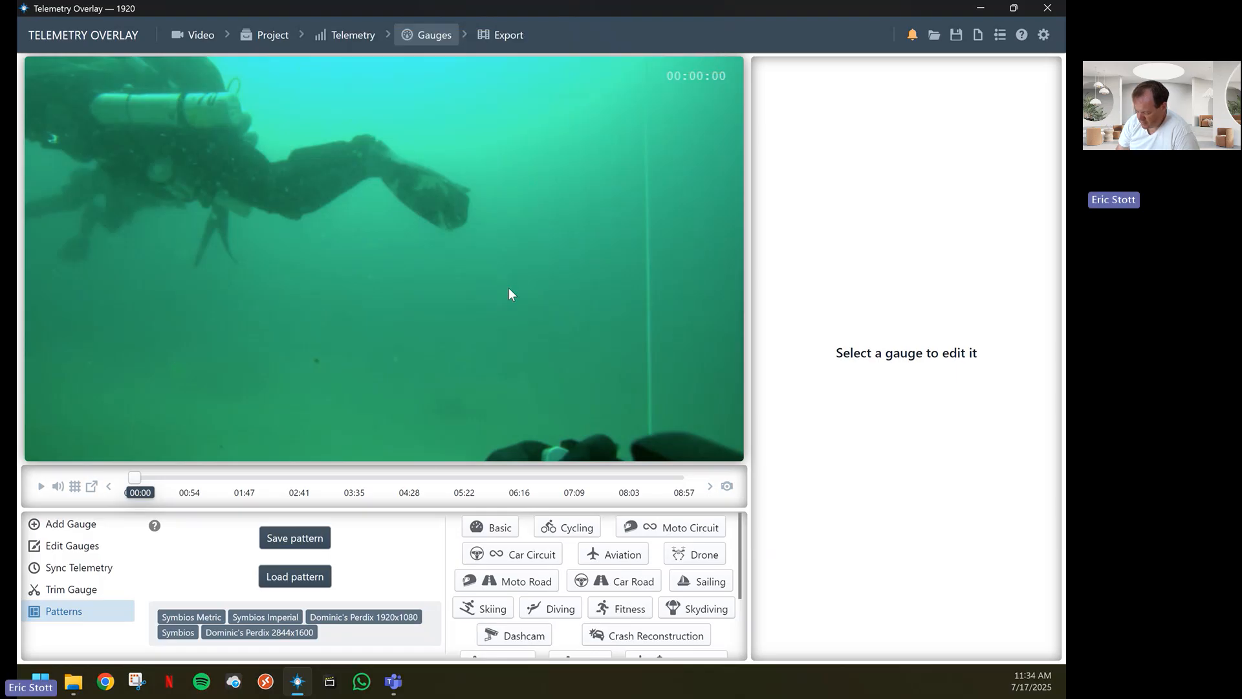
left_click(294, 577)
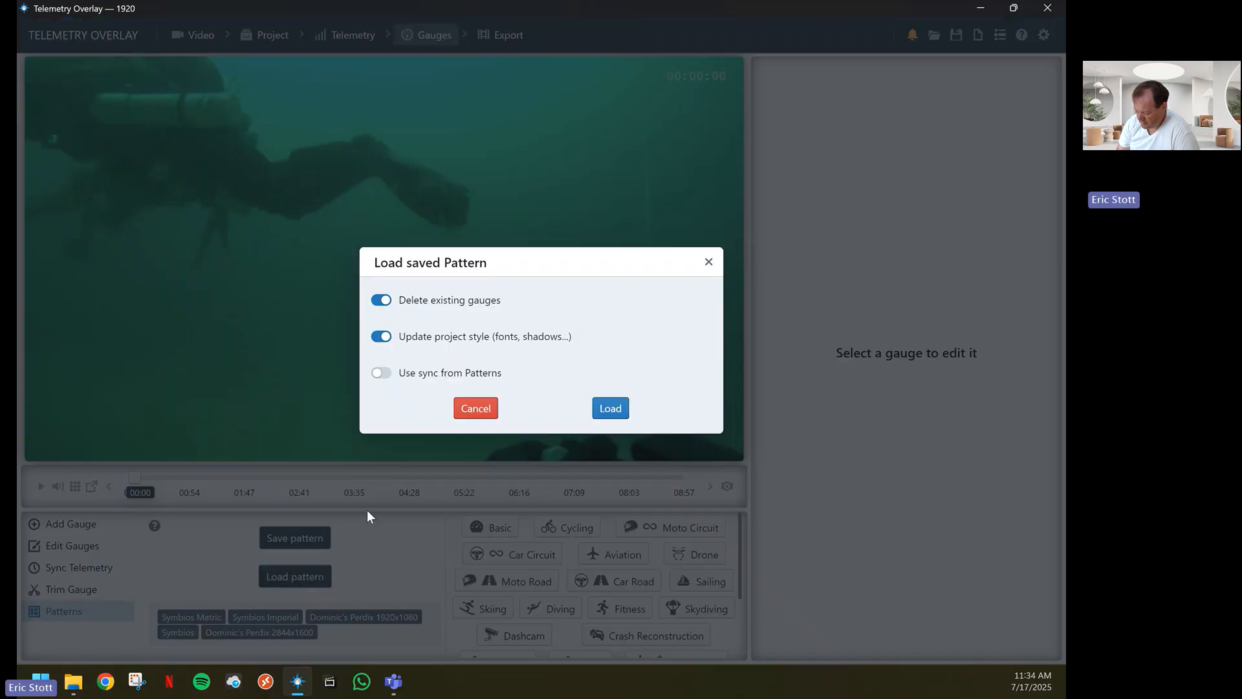
left_click(609, 407)
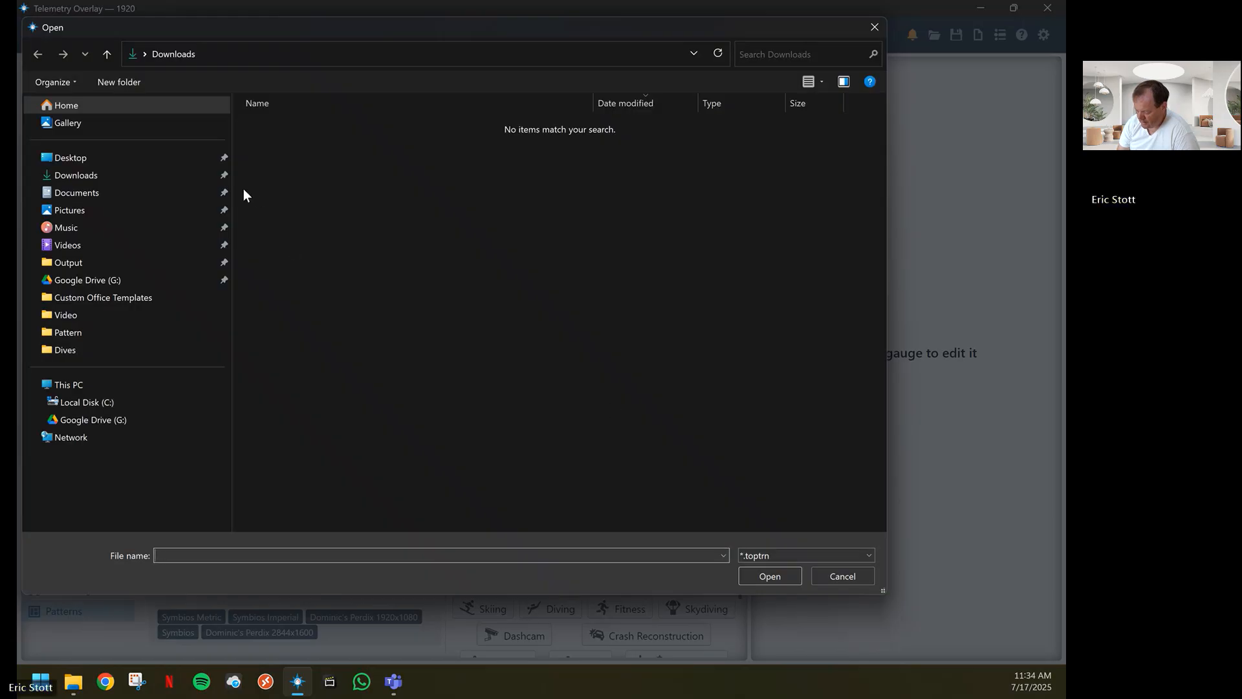
left_click(37, 402)
left_click(44, 416)
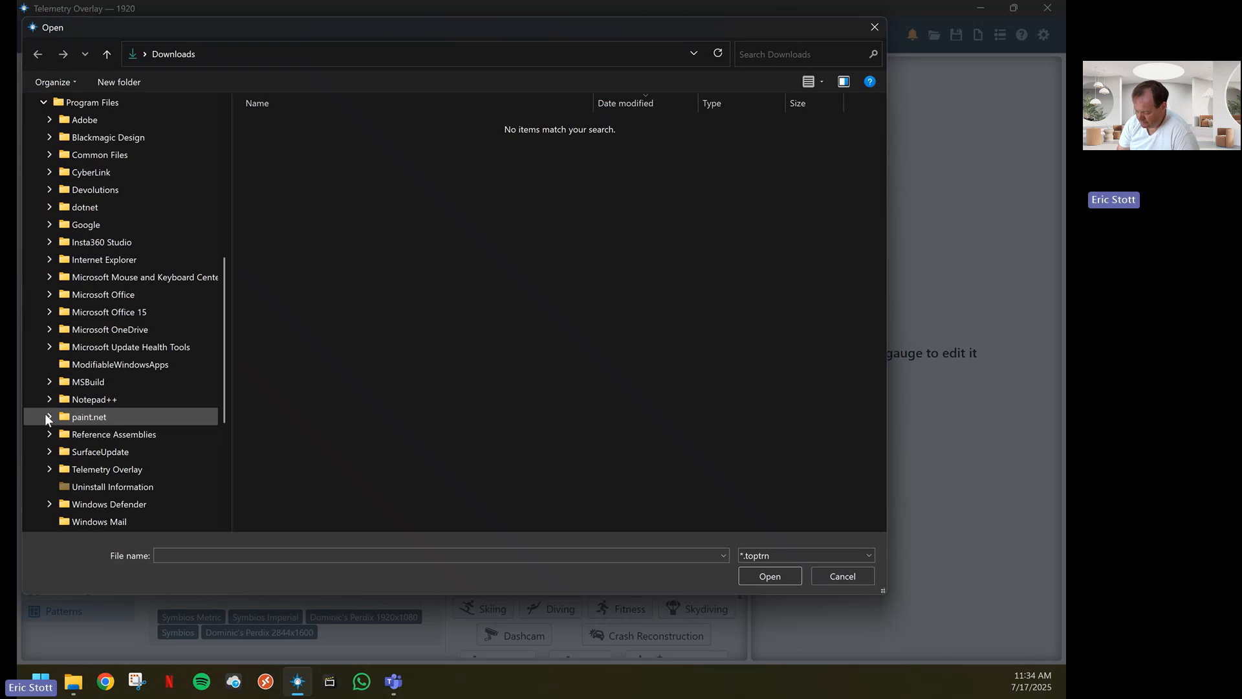
left_click(49, 469)
left_click(95, 509)
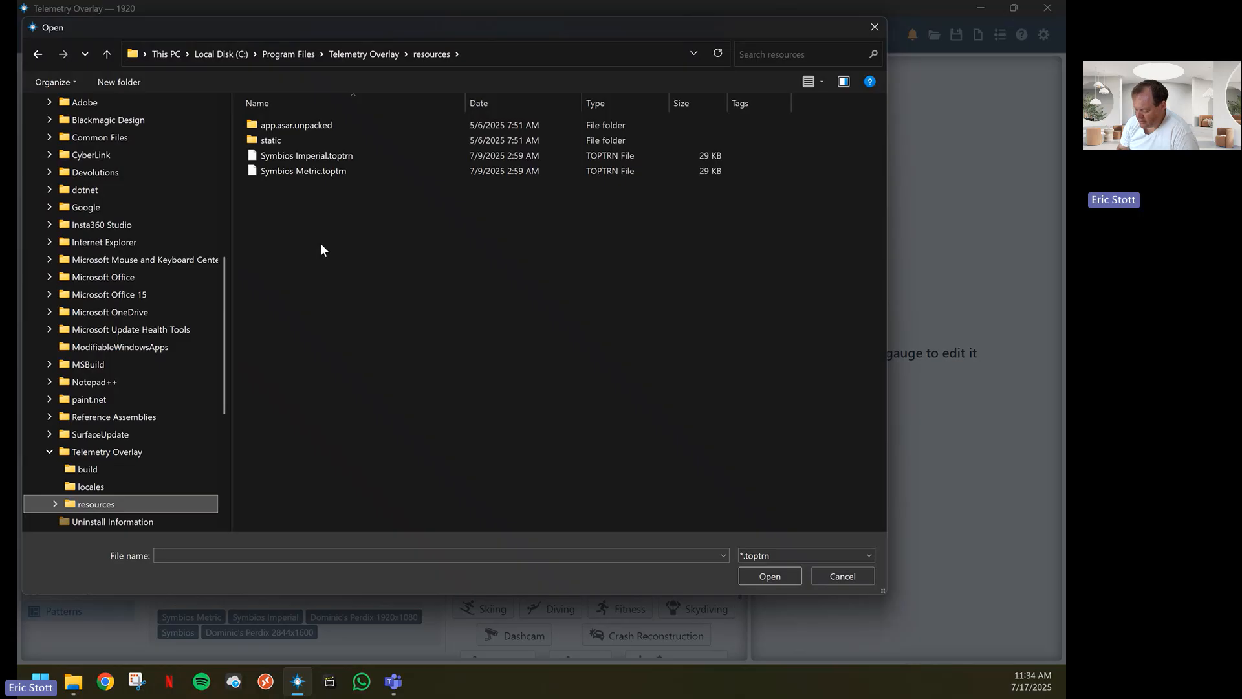
left_click(309, 171)
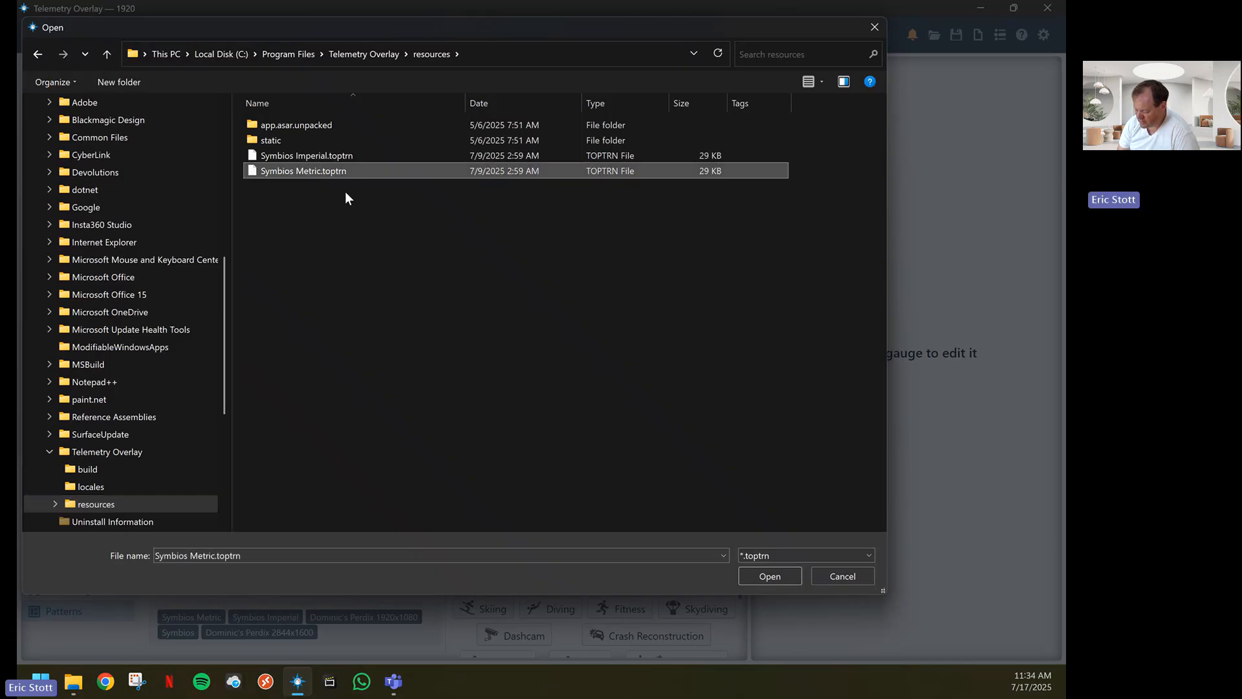
left_click(769, 576)
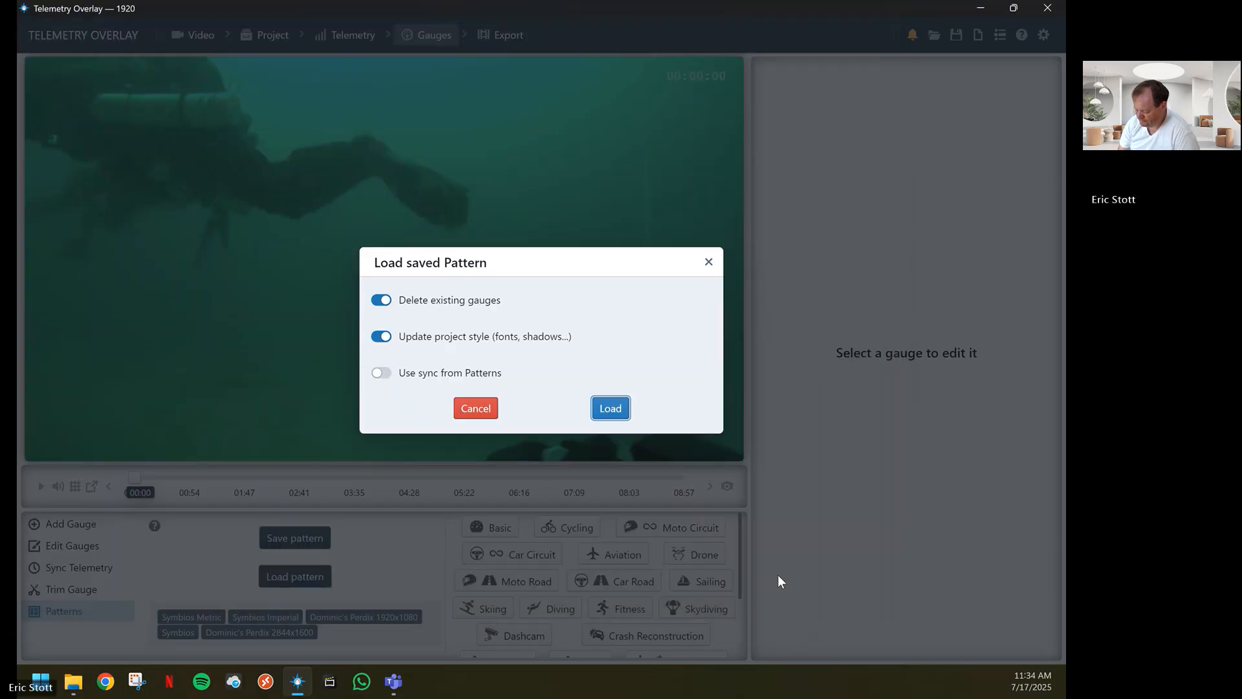
key("Return")
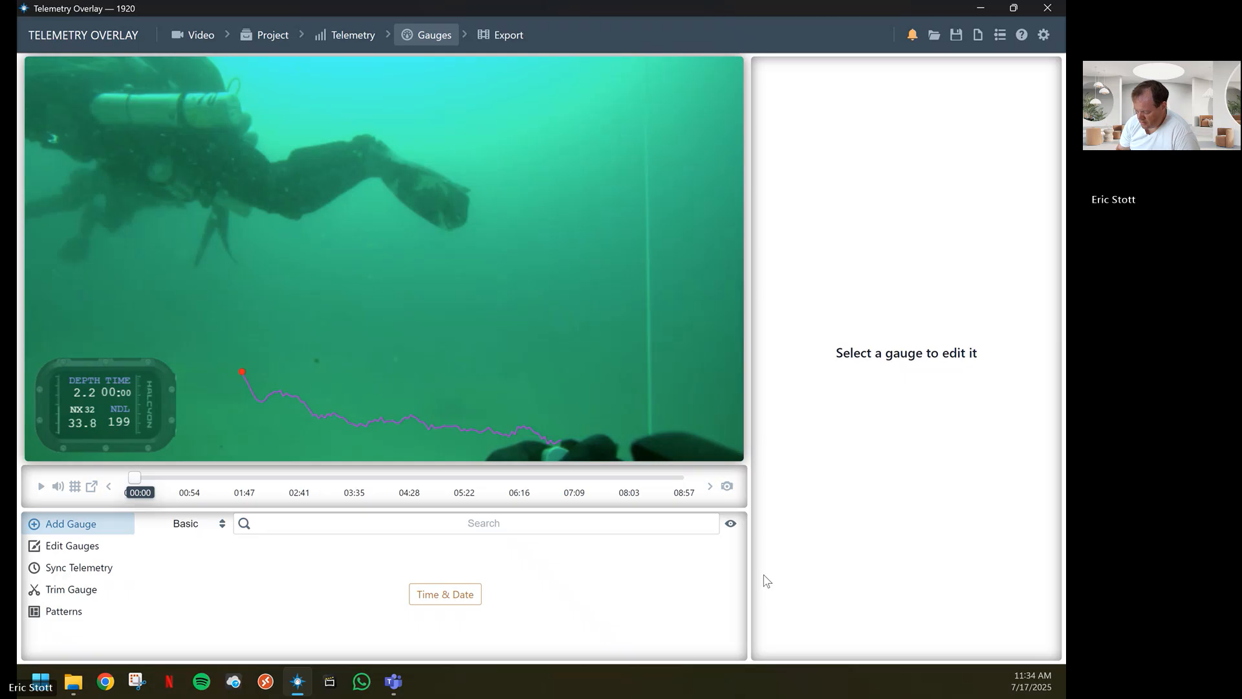
Move the playhead to 00:03 and replace the gauges with the saved pattern Symbios Imperial.toptrn from the resources folder, updating the project style
left_click(136, 477)
mouse_move(136, 477)
left_mouse_down()
mouse_move(289, 482)
mouse_move(138, 479)
left_mouse_up()
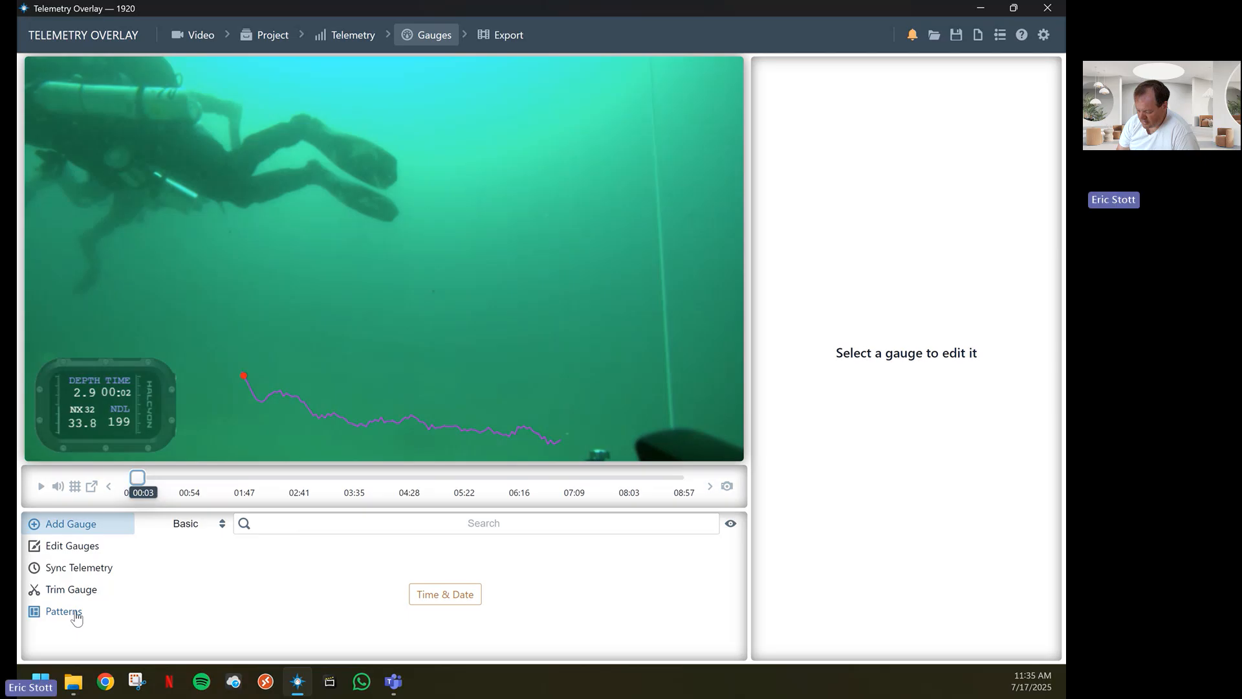
left_click(65, 613)
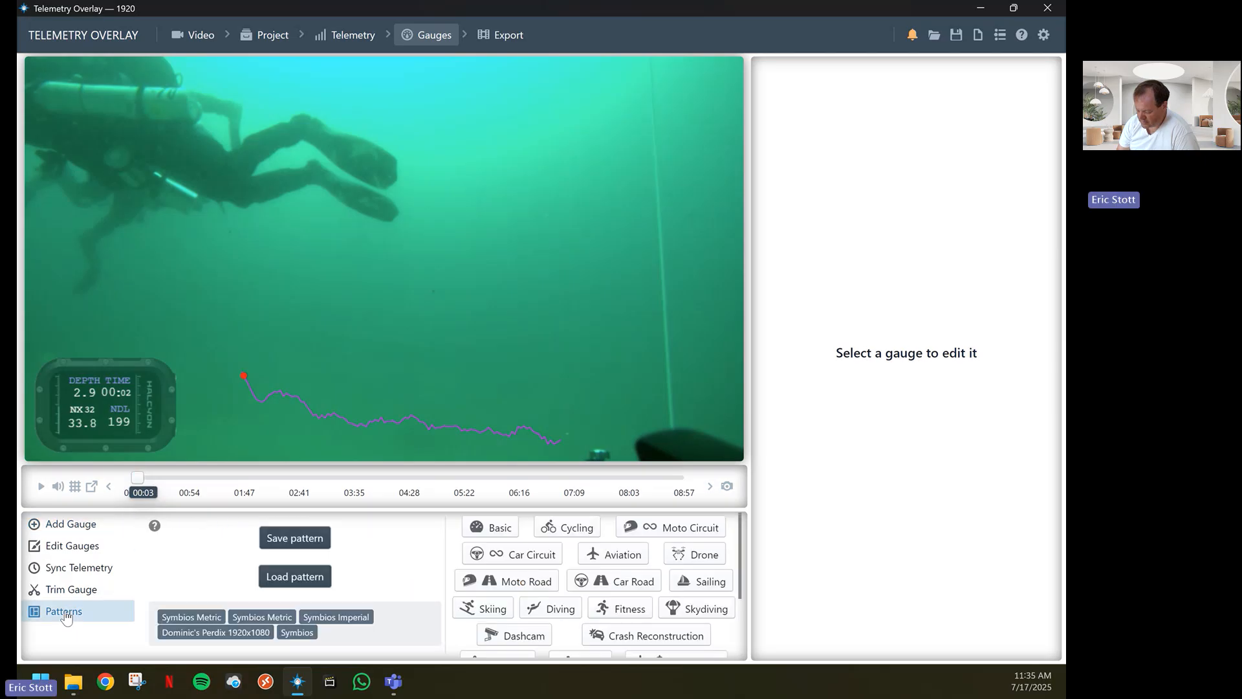
left_click(294, 576)
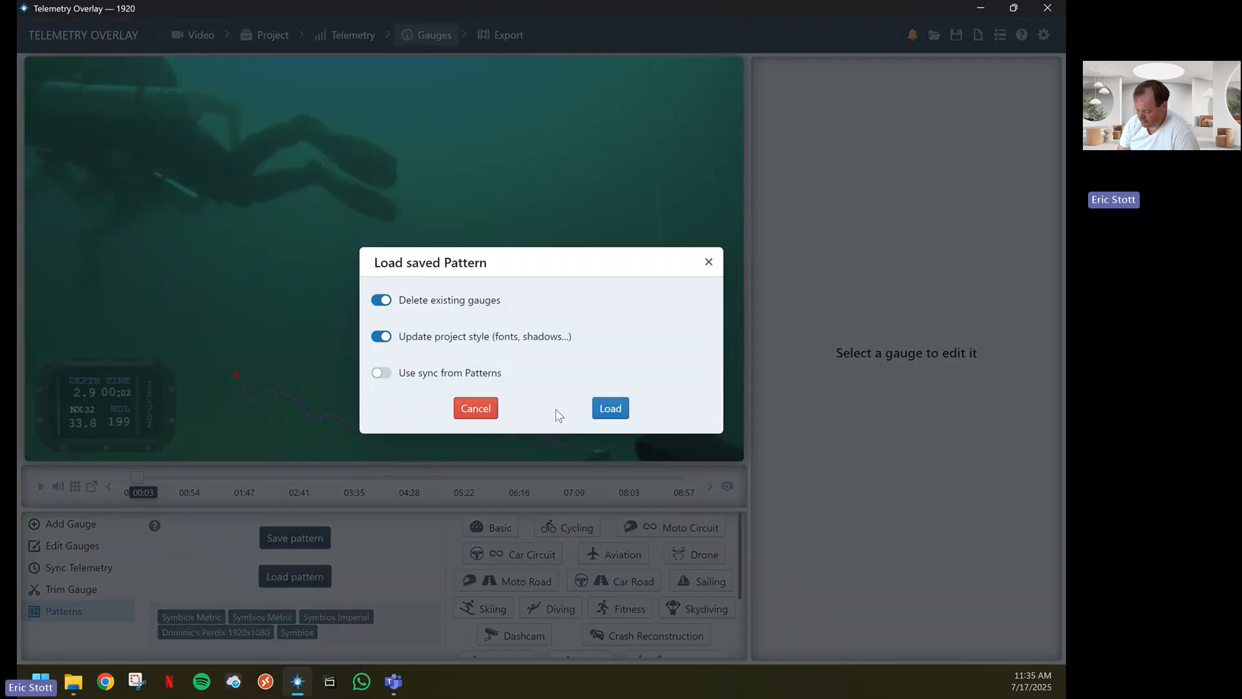
left_click(610, 408)
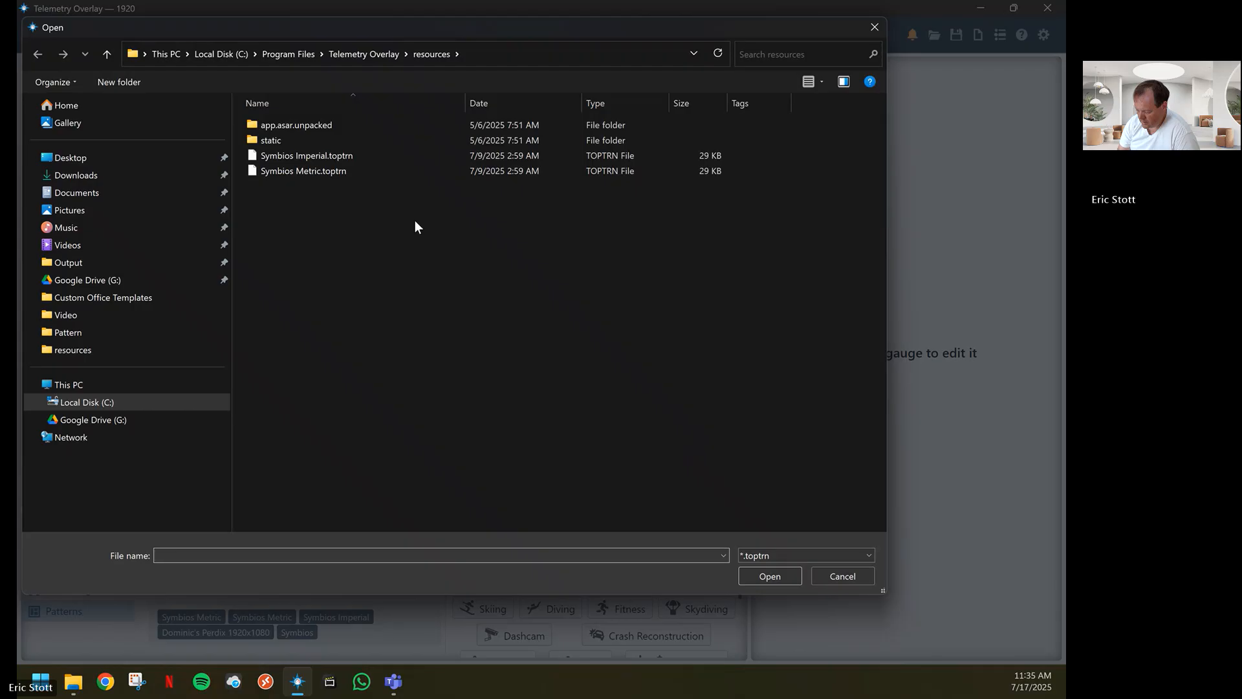
left_click(319, 156)
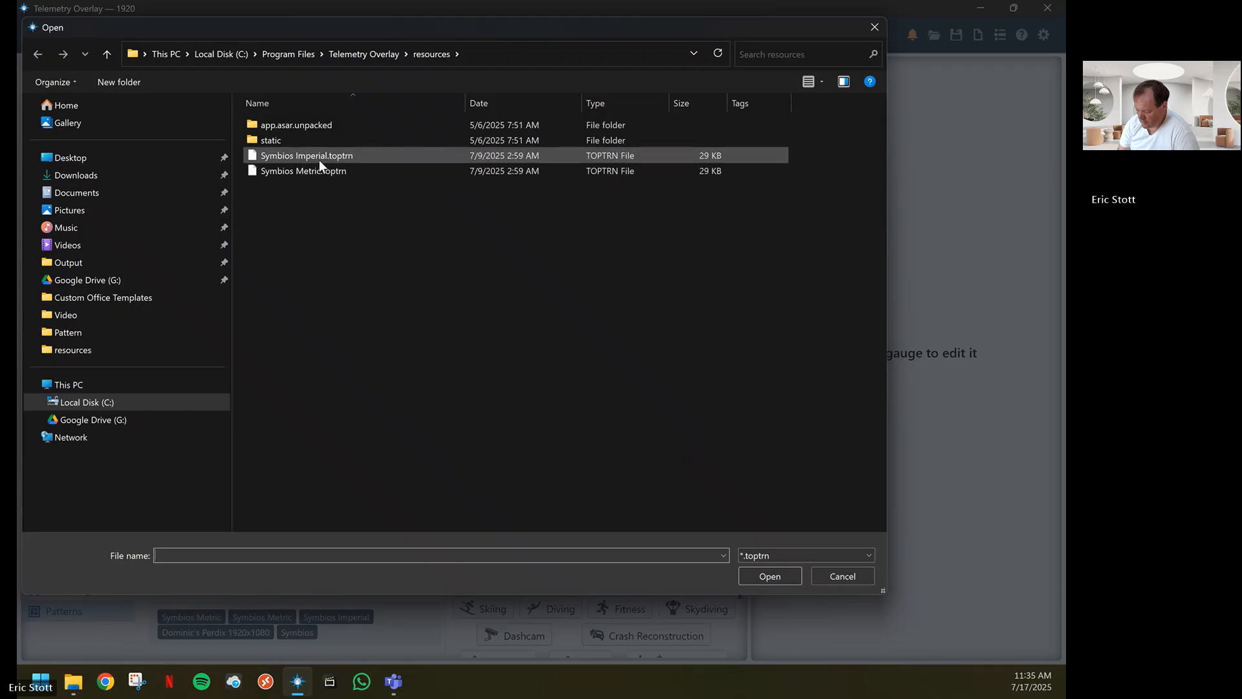
left_click(770, 575)
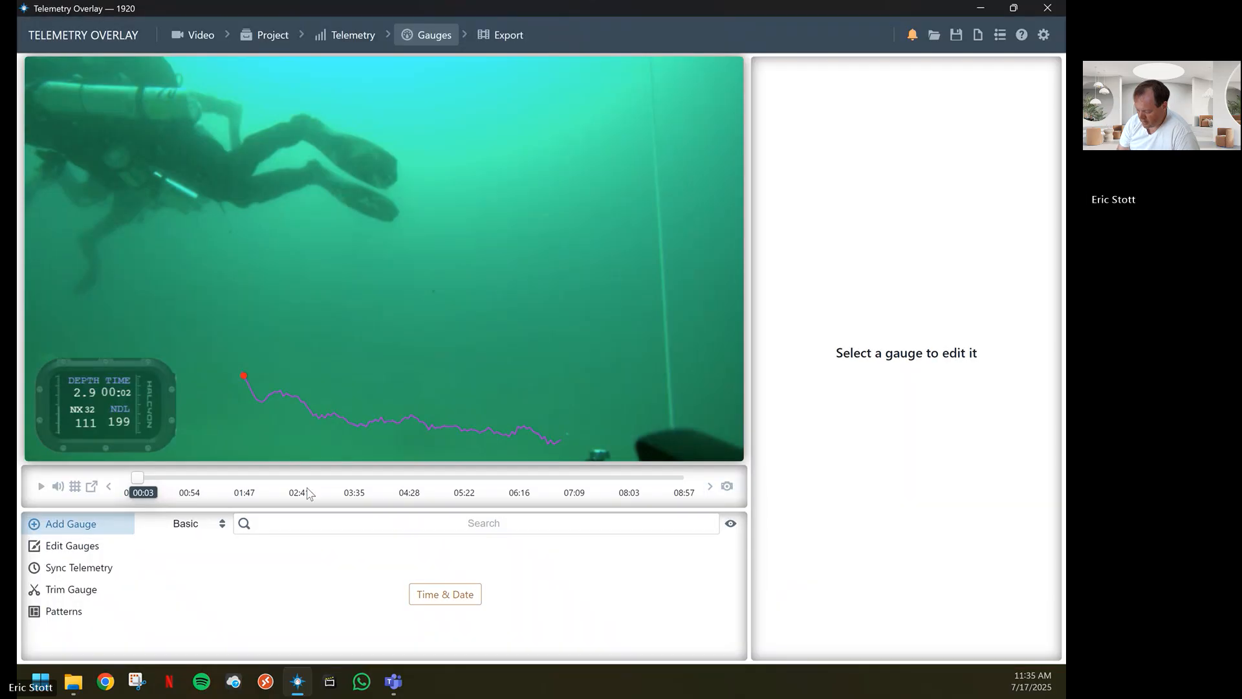